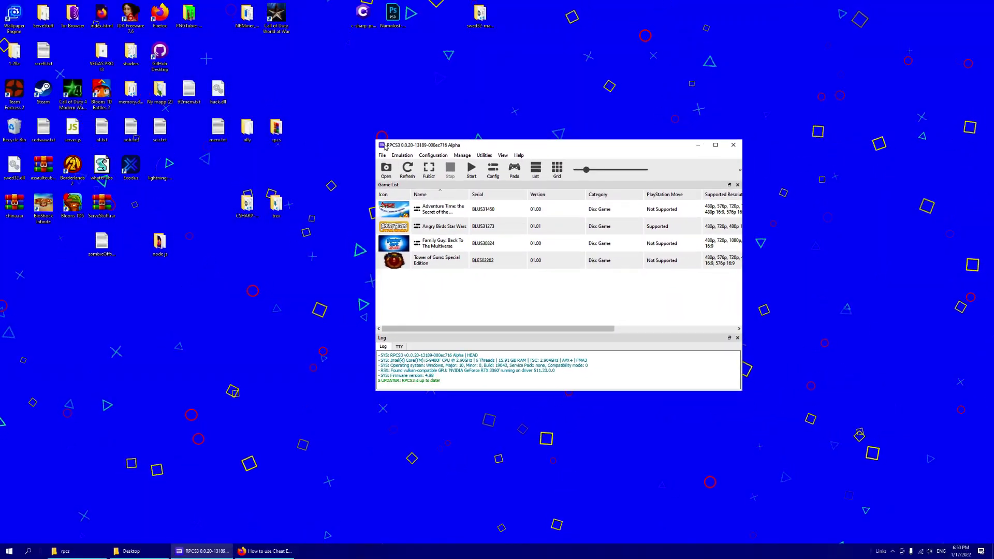
Step: Boot Adventure Time: the Secret of the Nameless Kingdom with its custom configuration and minimize the RPCS3 main window
drag(399, 150, 400, 143)
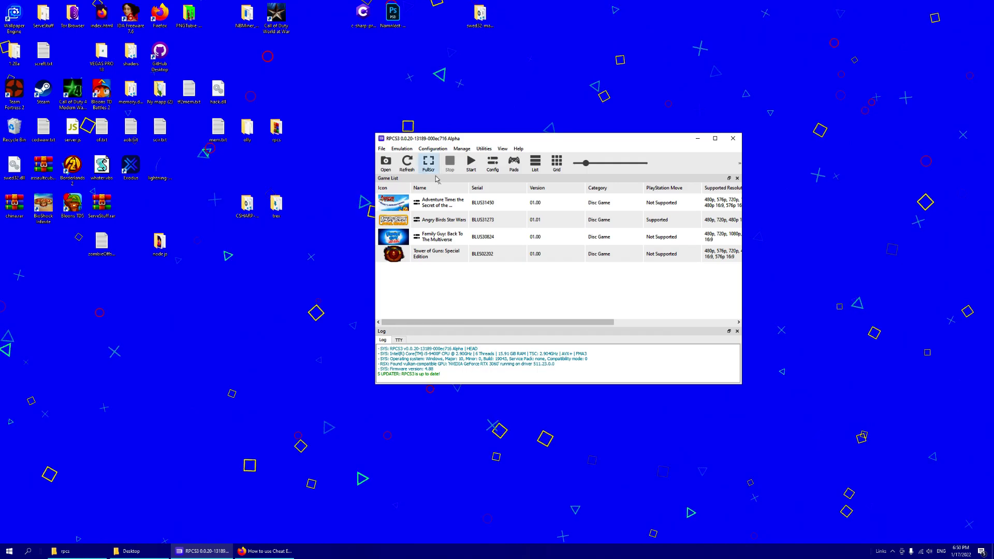
click(440, 206)
right_click(440, 206)
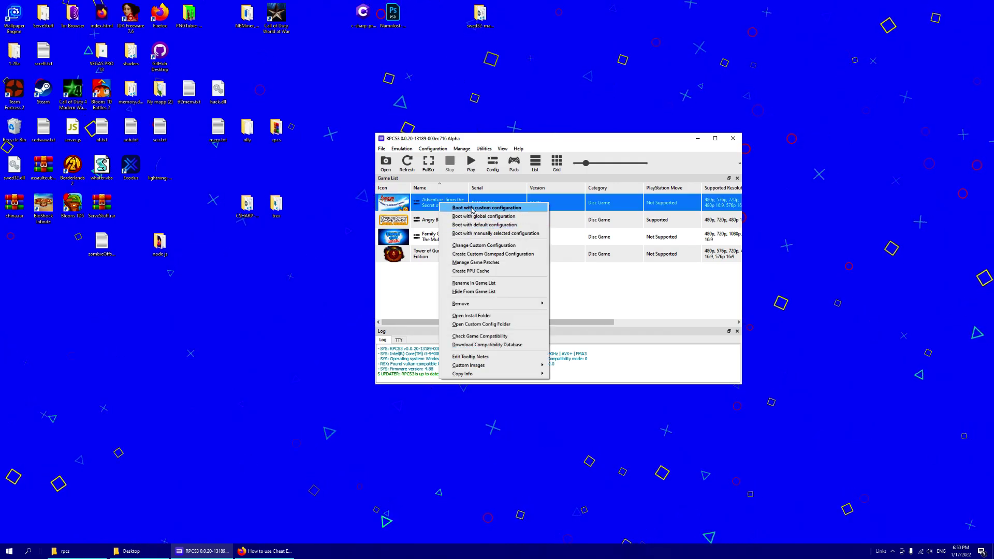
click(472, 208)
drag(619, 143, 824, 138)
click(825, 137)
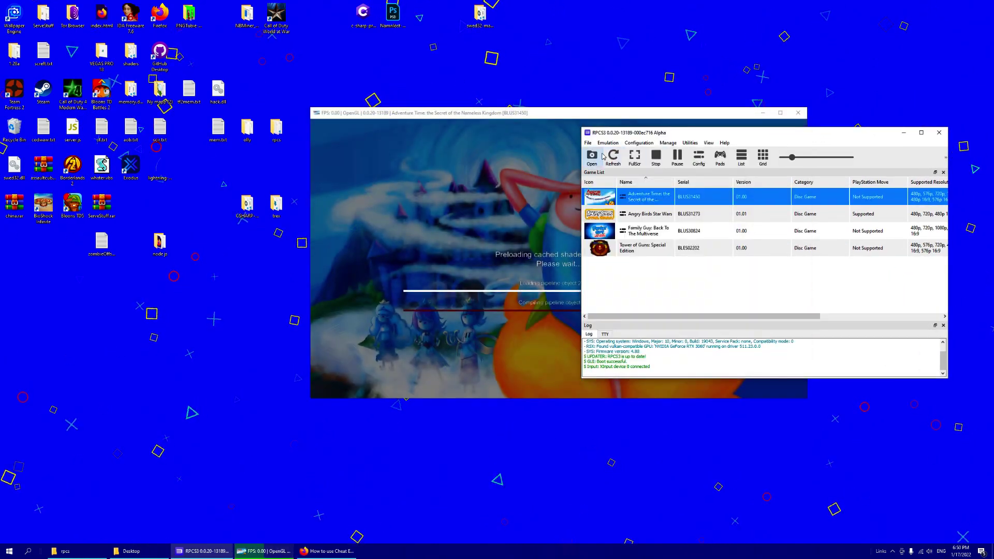
click(905, 132)
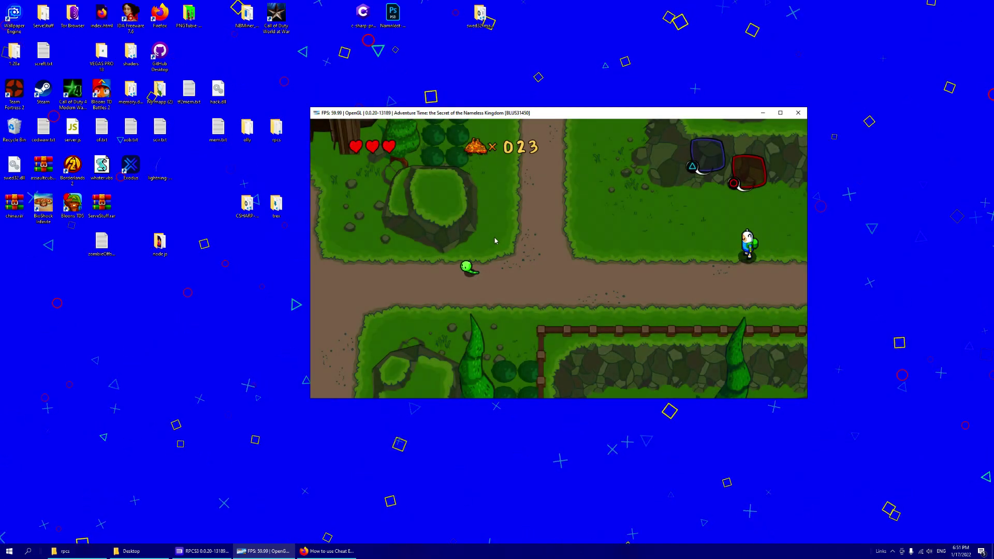
Step: Walk the character around the map in the running game and pick up treasure
key(s)
key(a)
key(d)
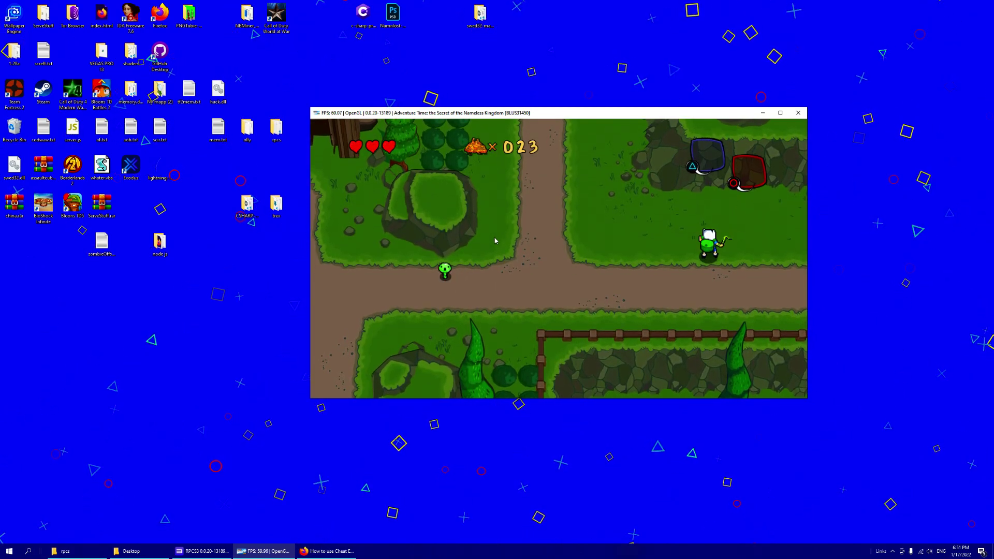
key(a)
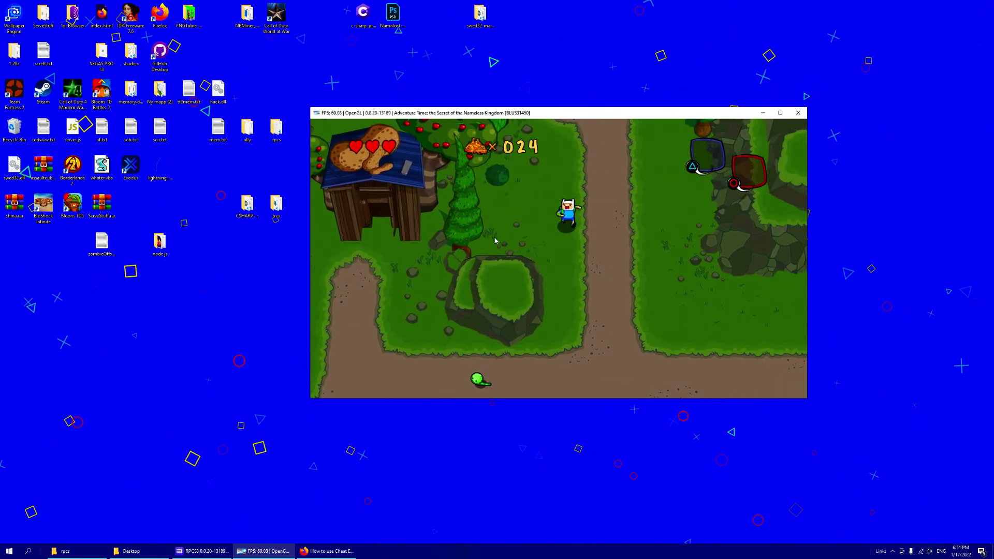
key(Return)
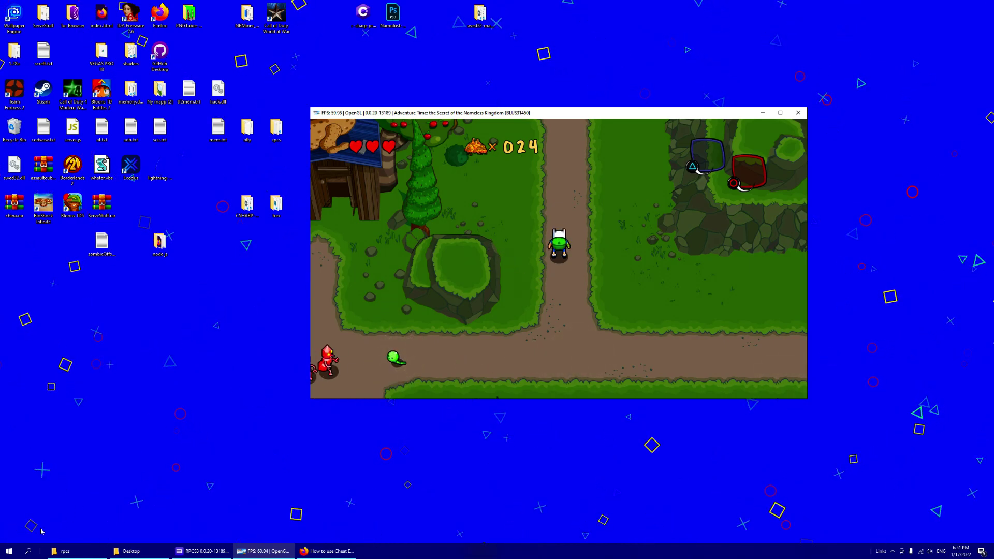
Step: Launch Cheat Engine, move its window beside the game and dismiss the PowerToys notification
click(28, 551)
text(chea)
key(Return)
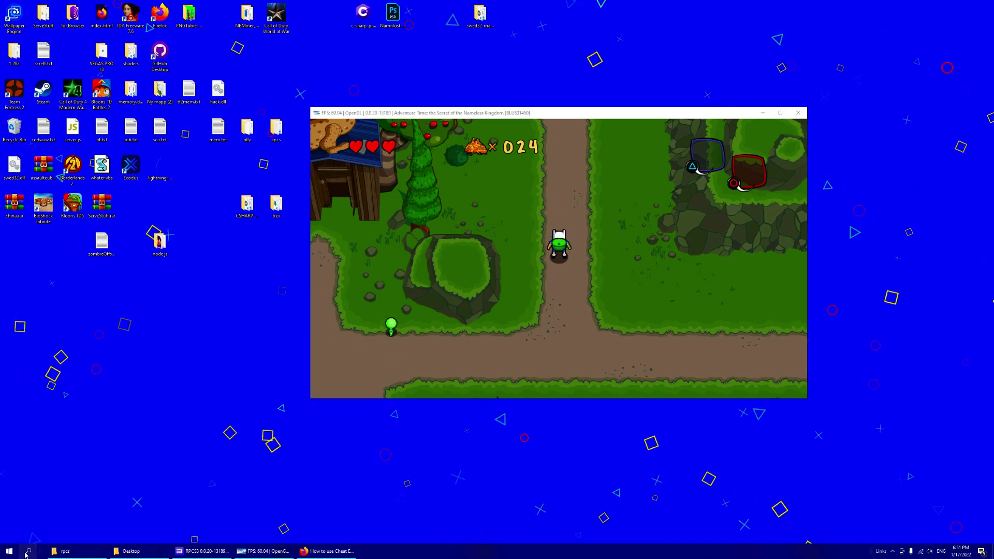
drag(466, 169, 268, 119)
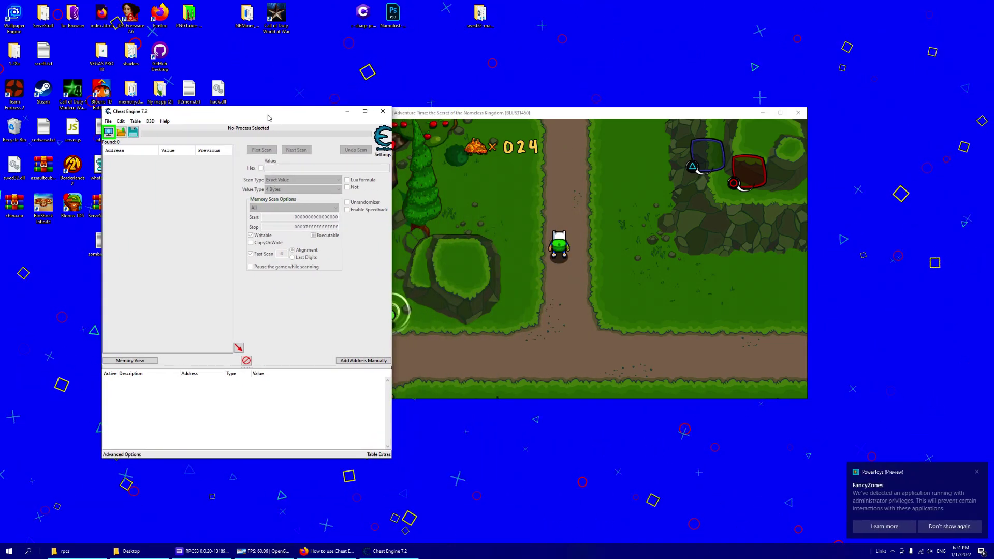
click(978, 472)
Step: Attach Cheat Engine to the process of the running Adventure Time game
click(112, 133)
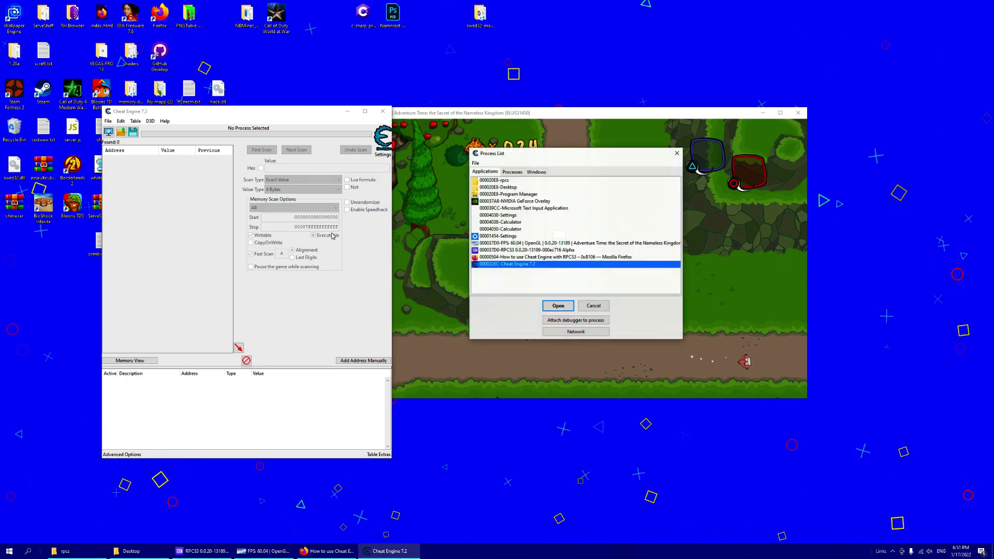
click(517, 244)
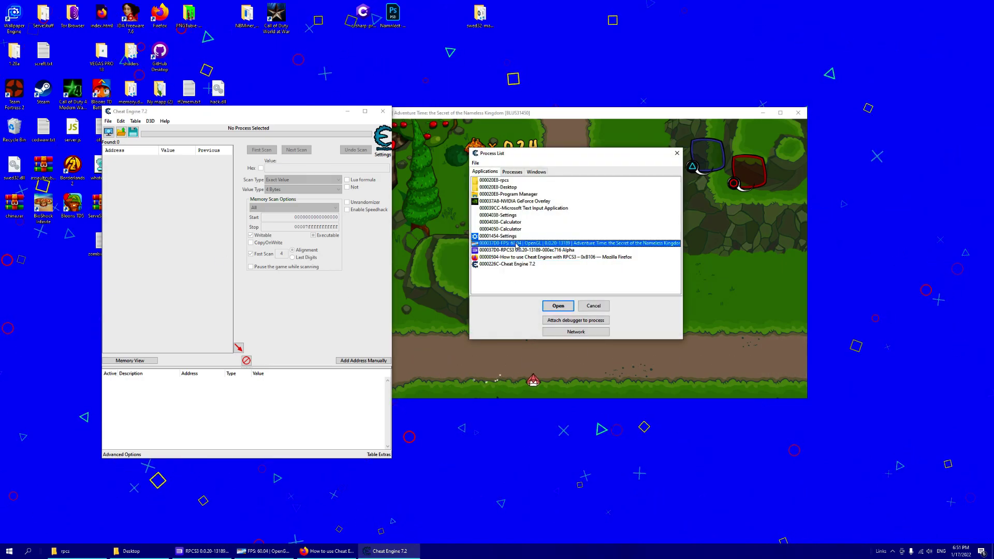
click(558, 306)
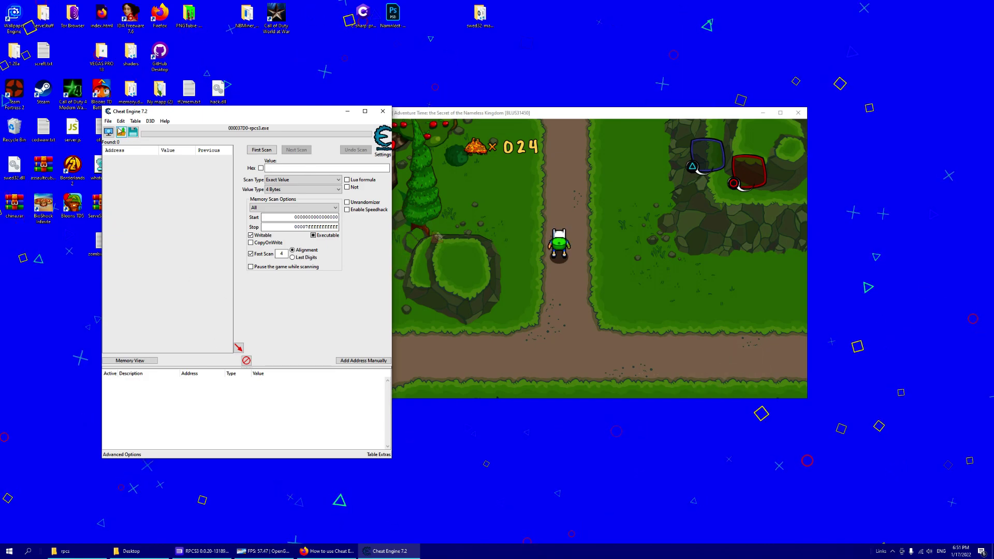
click(108, 121)
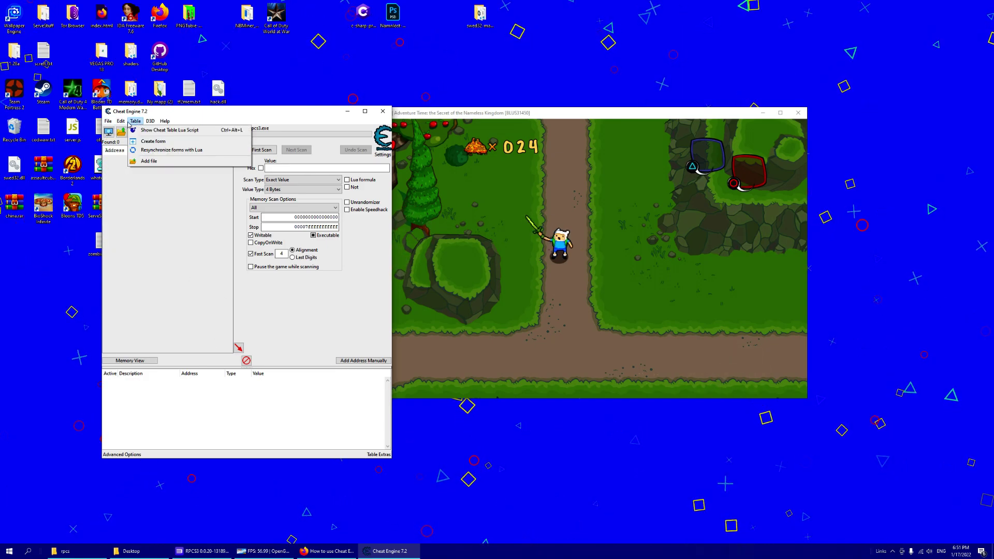
click(129, 128)
click(345, 180)
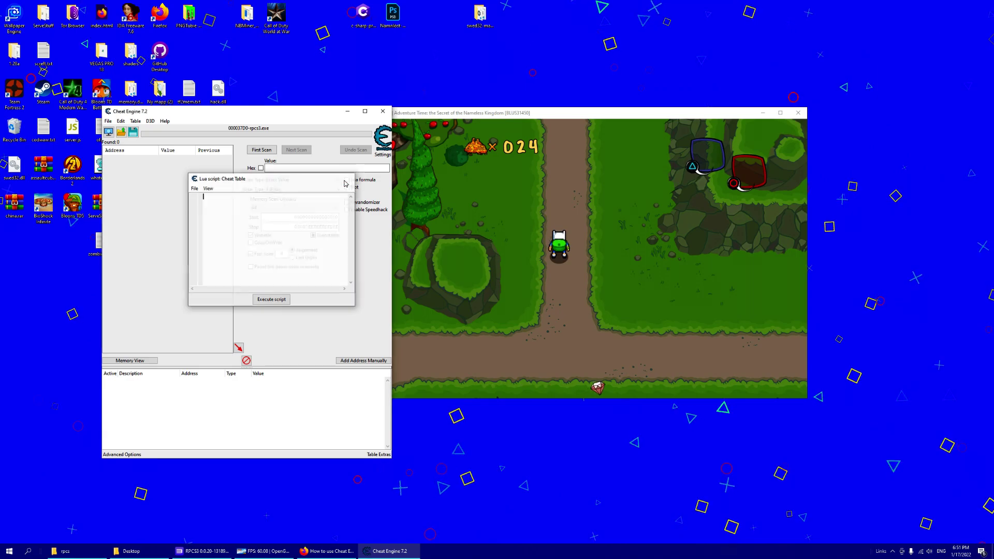
Step: Make sure MEM_MAPPED memory is included in the scan settings and accept the settings
click(120, 123)
click(121, 121)
click(132, 130)
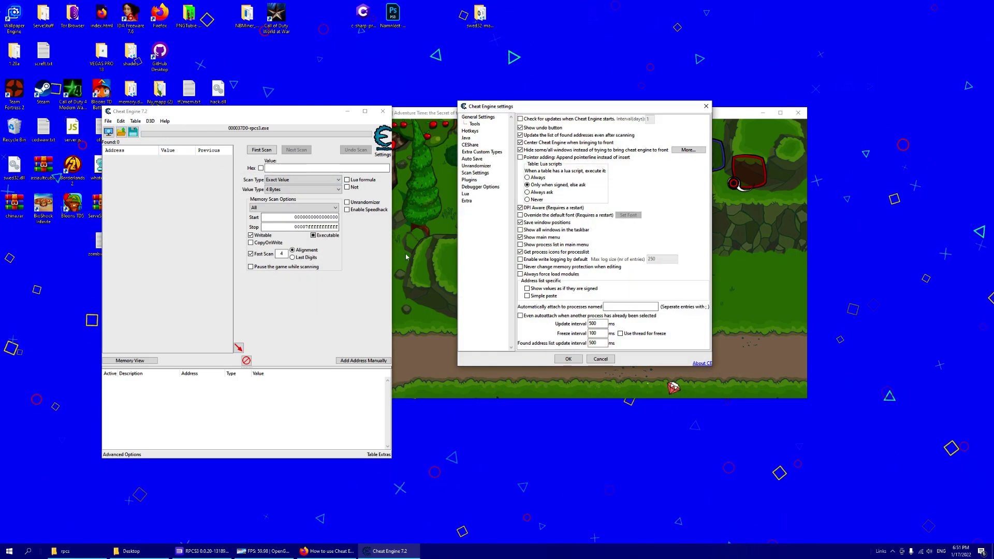
click(473, 173)
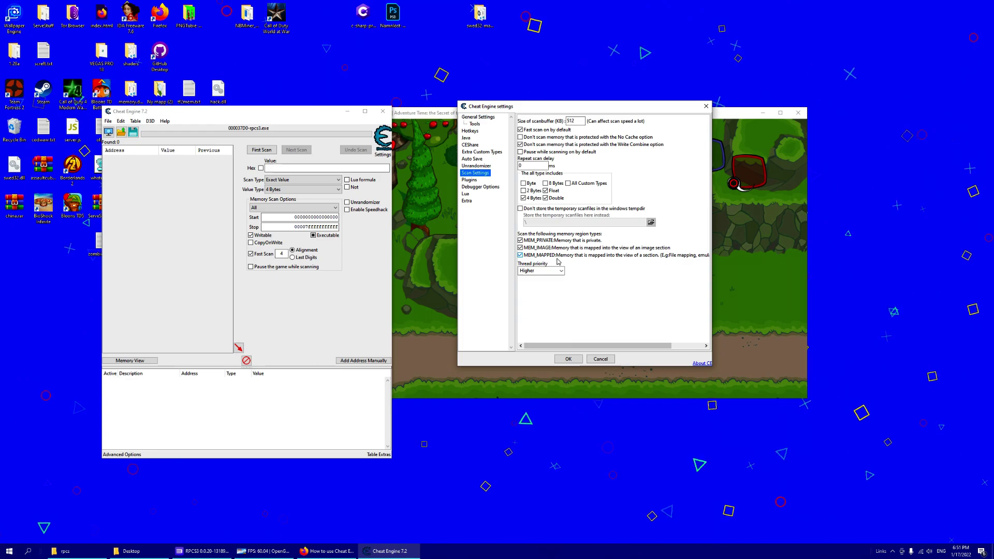
click(568, 359)
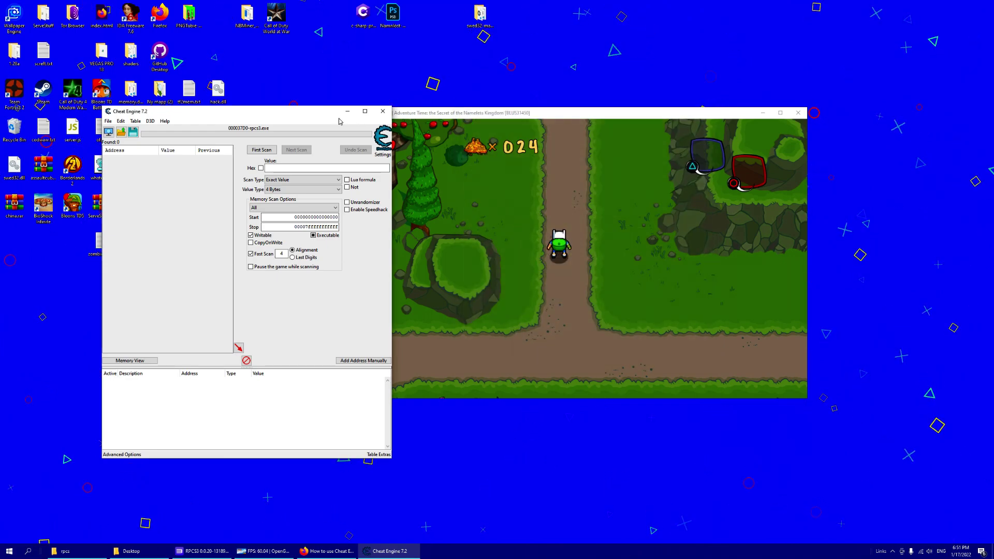
Step: Clear the view of the game and open the Auto Assembler editor for defining a new custom value type
drag(339, 121, 239, 107)
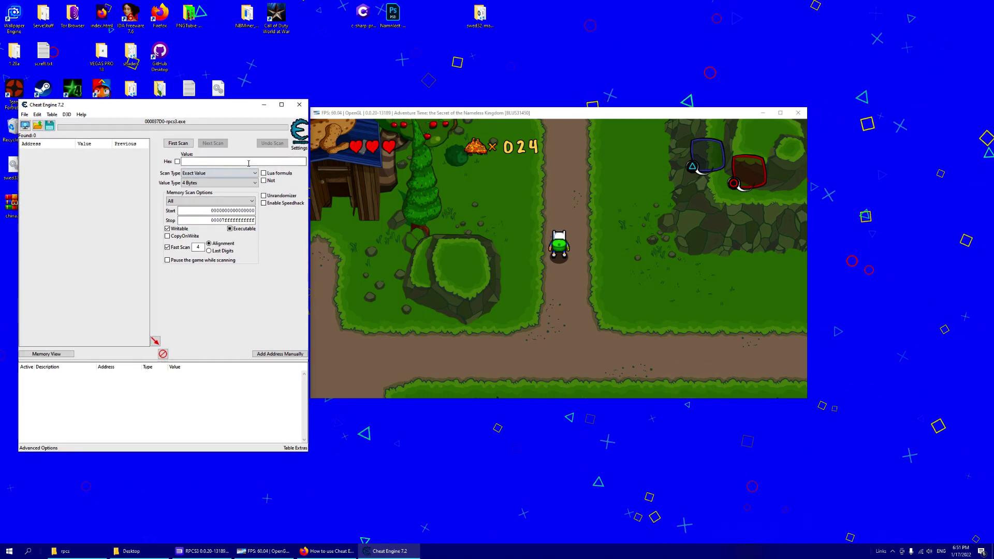
drag(156, 108, 163, 108)
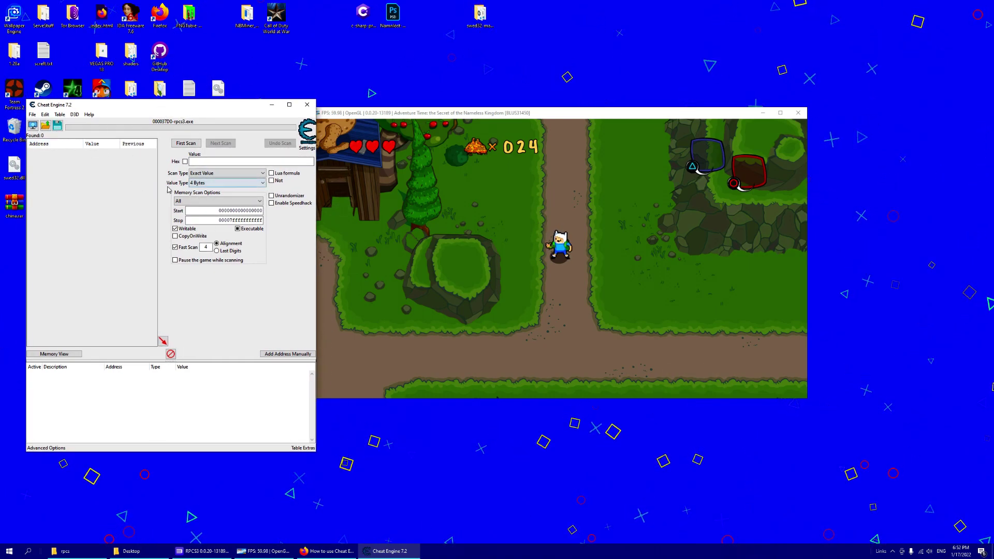
right_click(213, 188)
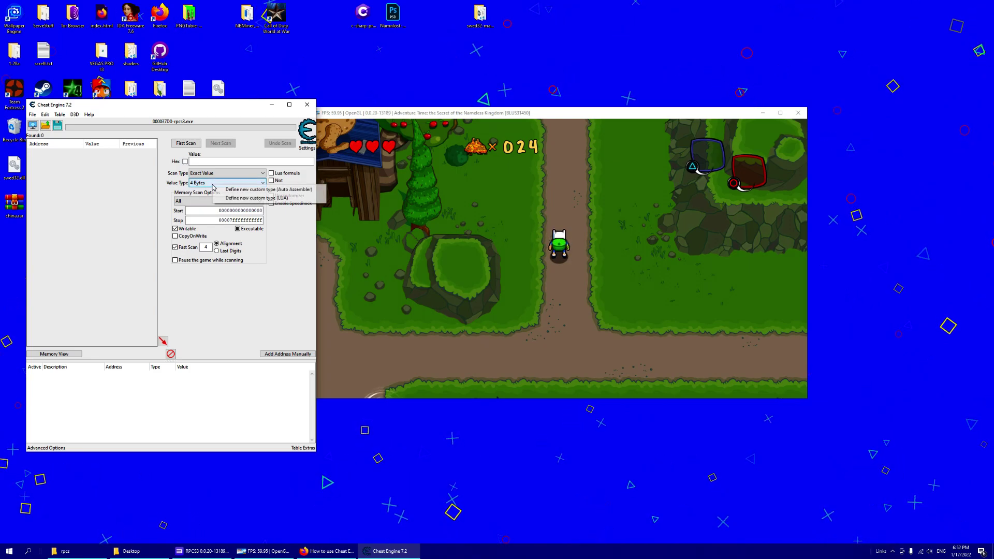
click(260, 190)
drag(584, 107, 267, 122)
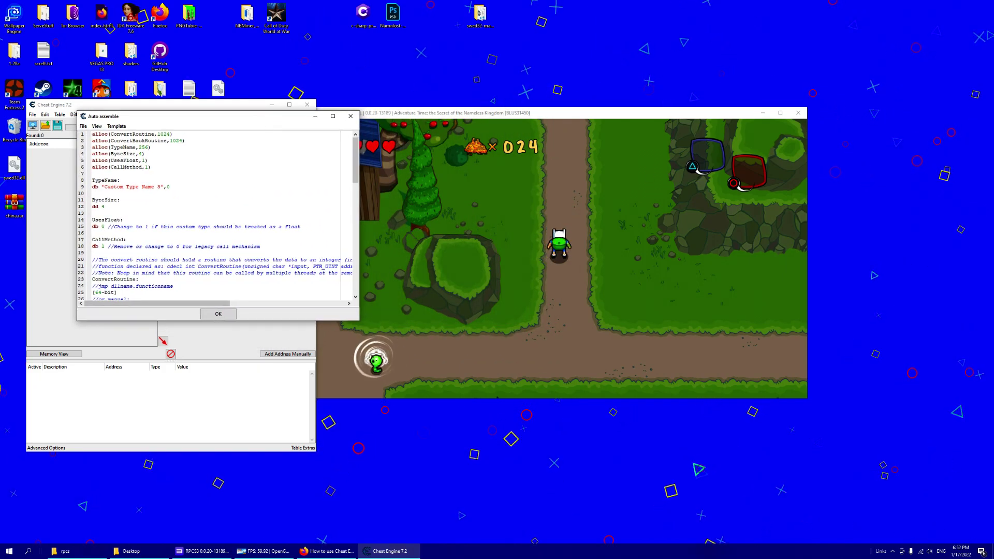
Step: Switch to Firefox and skim the article on using Cheat Engine with RPCS3, keeping its window beside the game
click(326, 551)
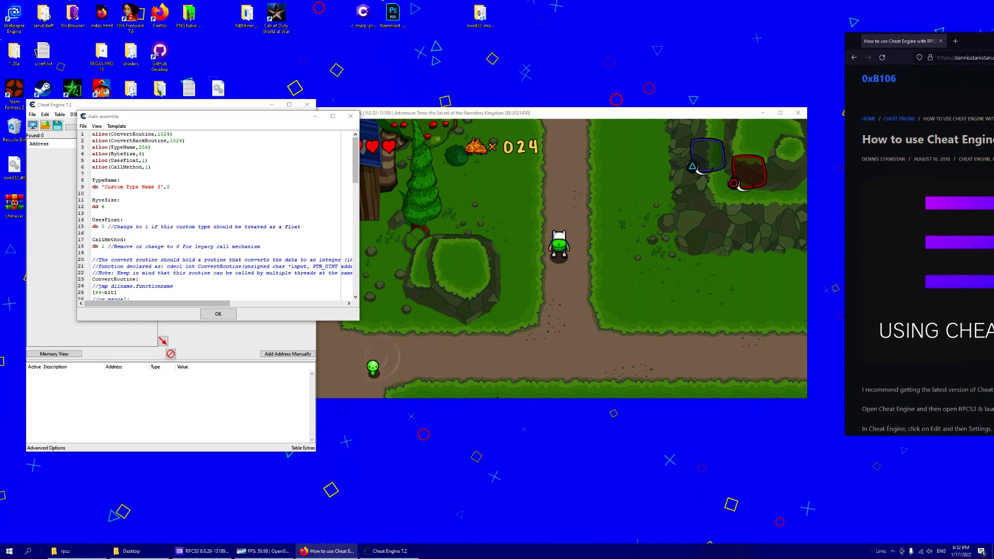
drag(960, 36, 667, 68)
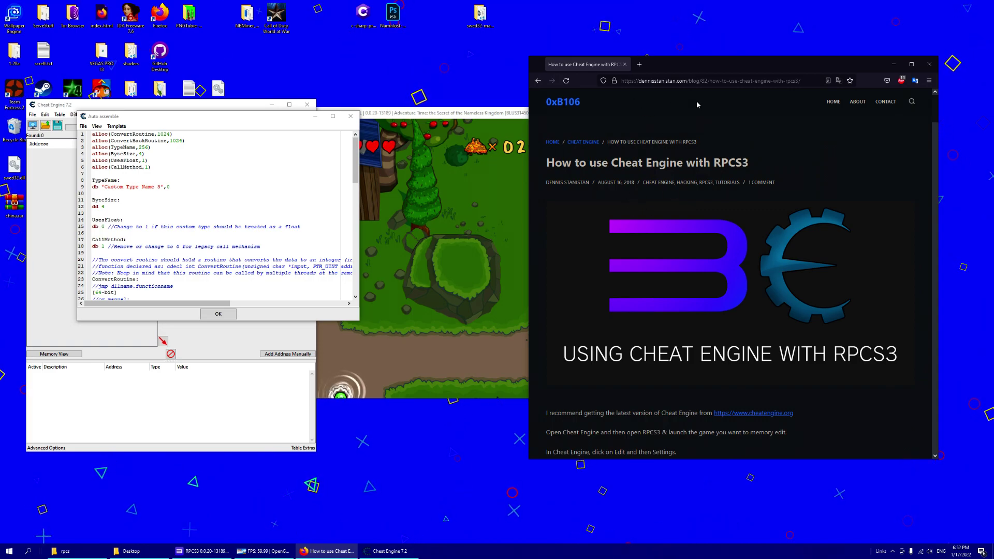
scroll(655, 129, down, 15)
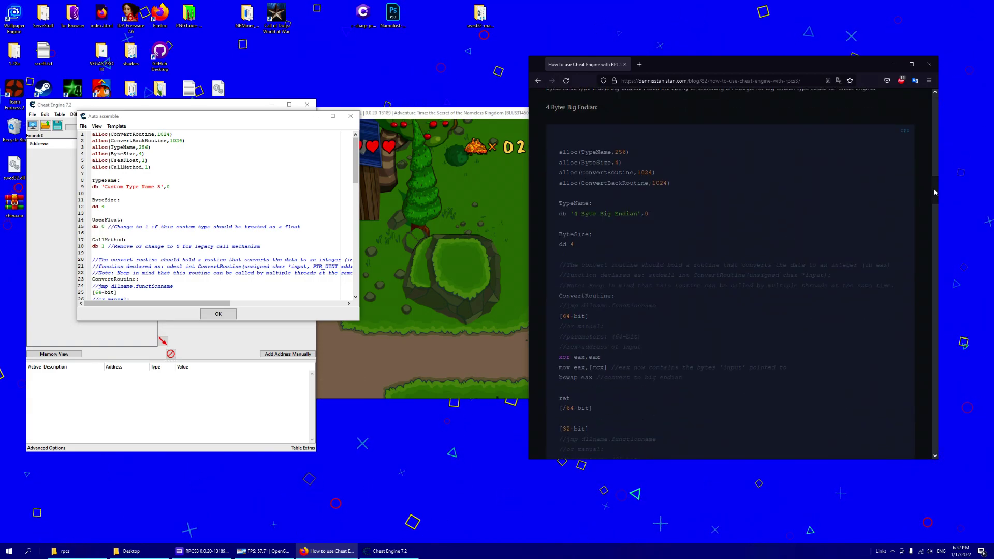
drag(935, 192, 906, 430)
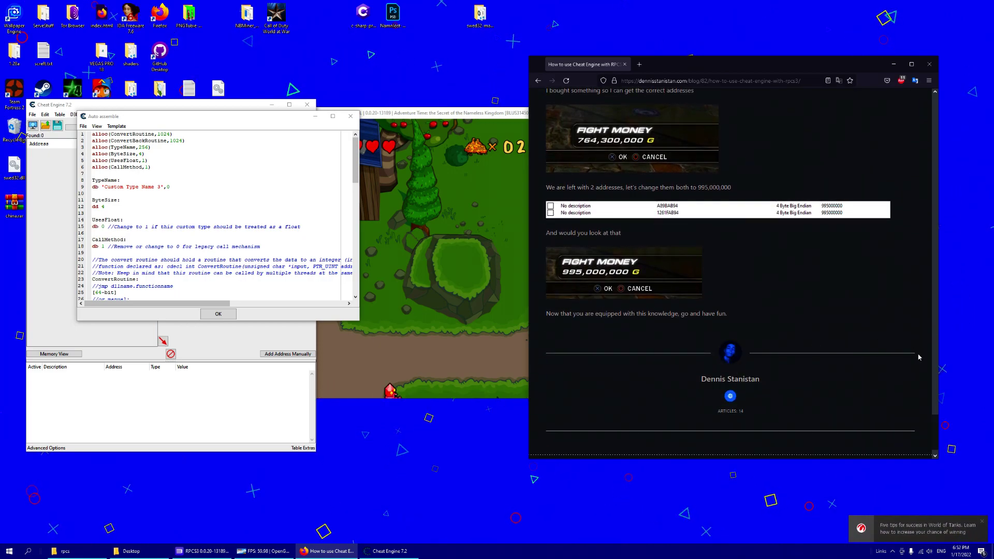
scroll(938, 368, up, 6)
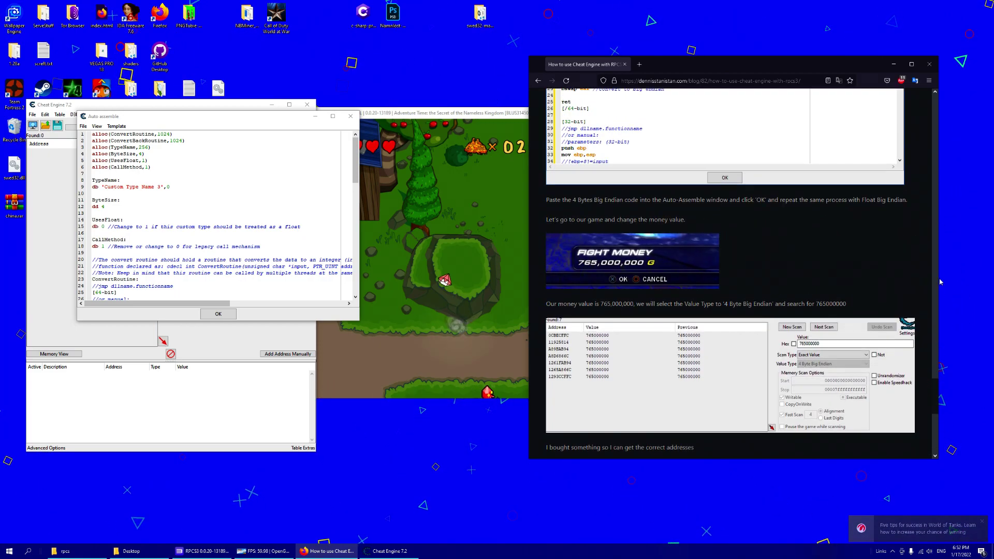
drag(935, 385, 922, 91)
drag(819, 68, 836, 86)
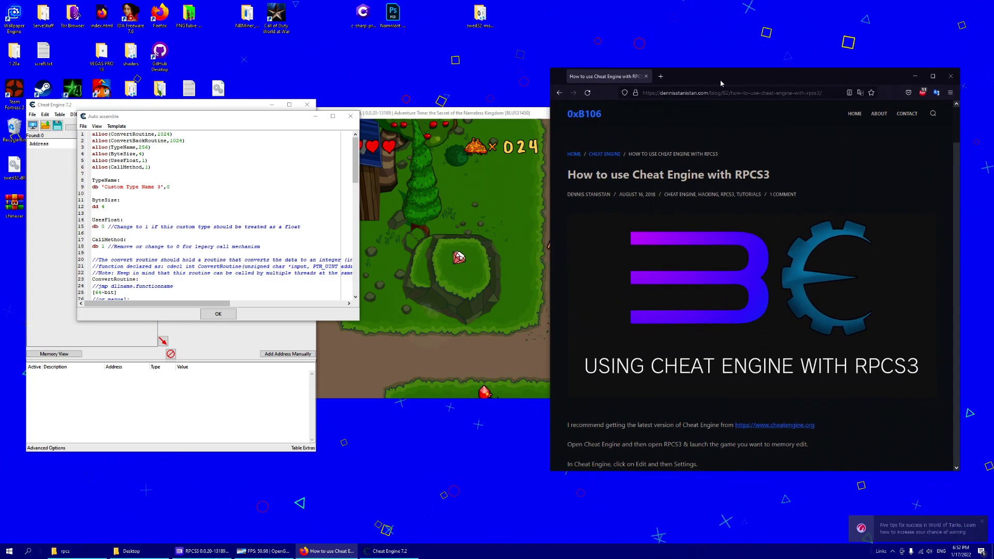
drag(721, 83, 746, 73)
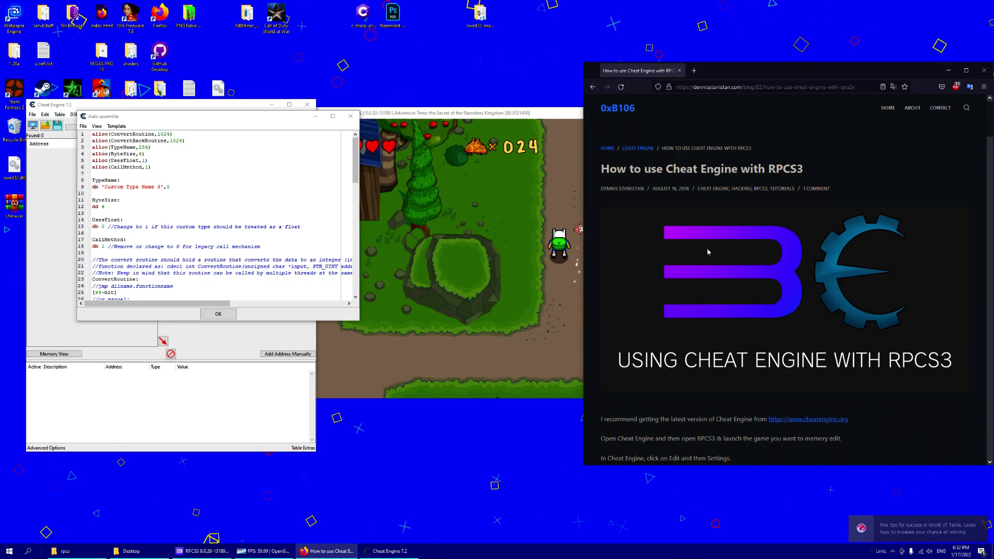
Step: Find the 4 Bytes Big Endian section in the article and copy its entire code block
scroll(724, 191, down, 20)
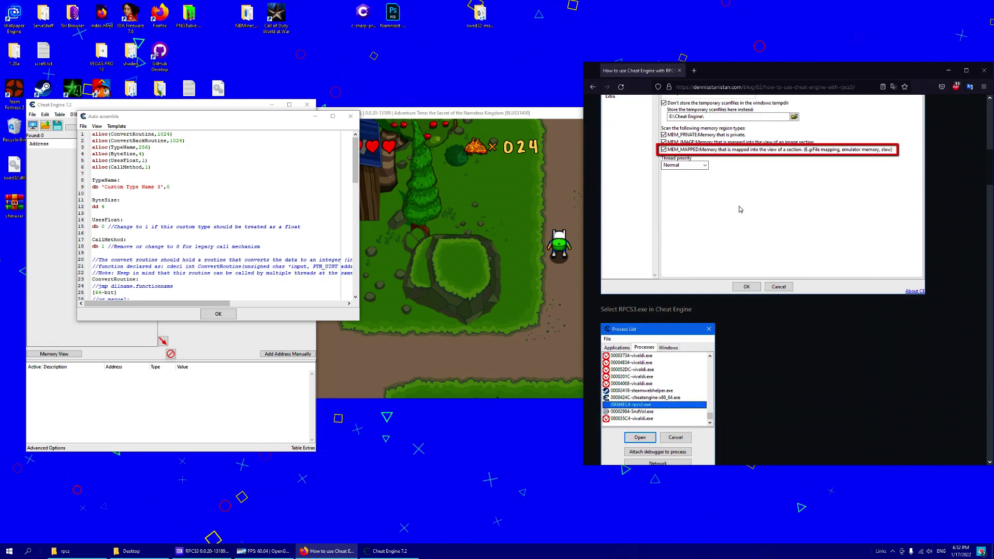
scroll(741, 209, down, 7)
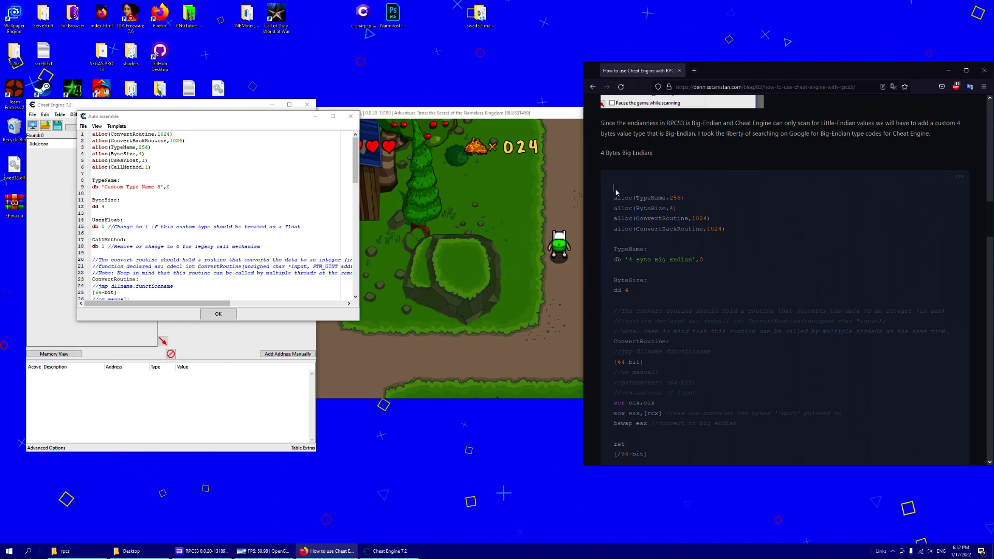
scroll(776, 244, down, 7)
drag(614, 191, 693, 401)
scroll(776, 245, down, 4)
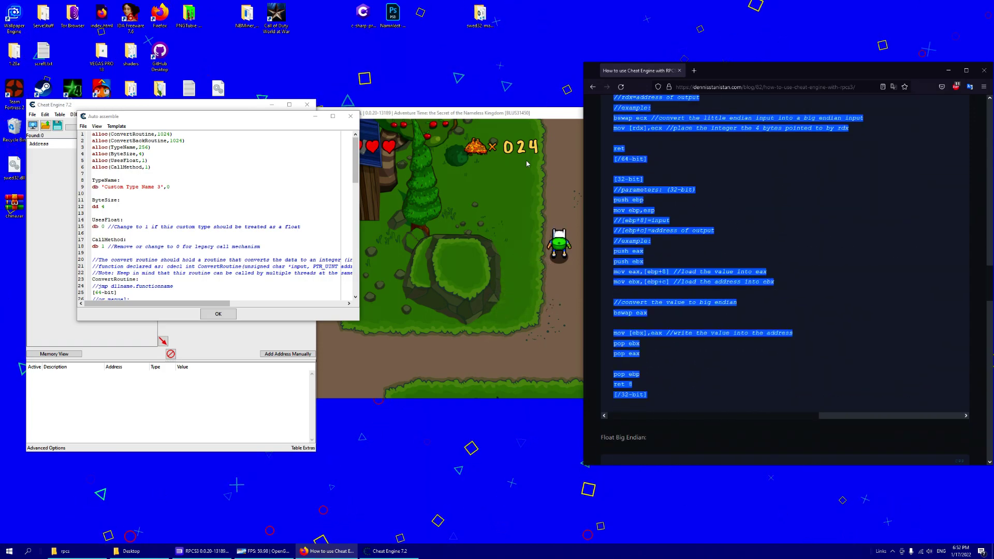
Step: Replace the Auto assemble template in Cheat Engine with the copied code and try to create the 4 Byte Big Endian type
drag(226, 116, 307, 137)
key(ctrl+a)
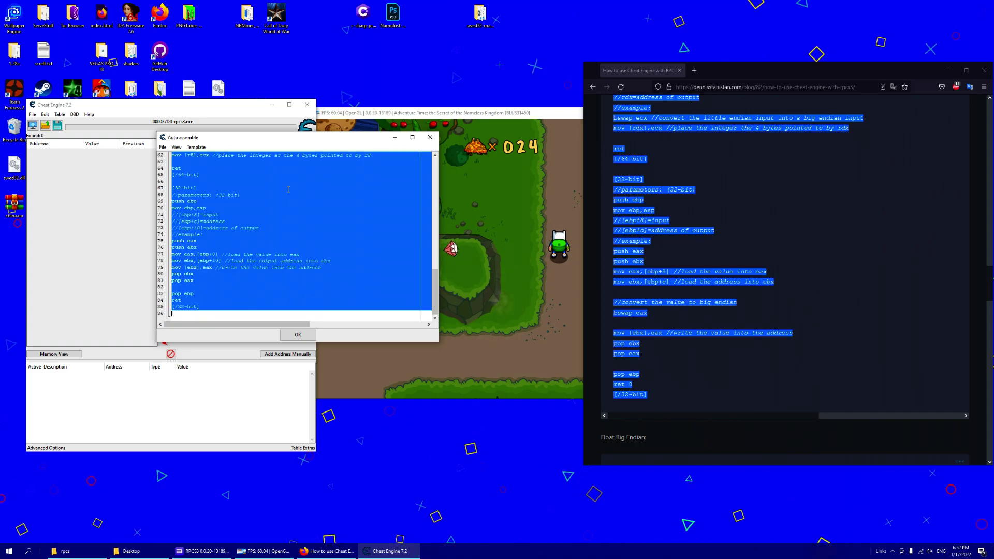
key(ctrl+v)
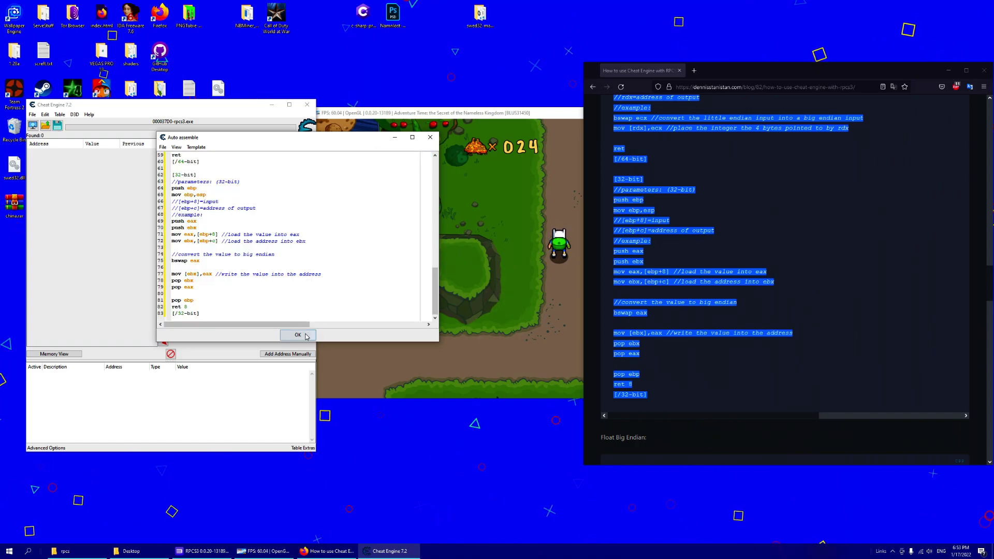
click(298, 335)
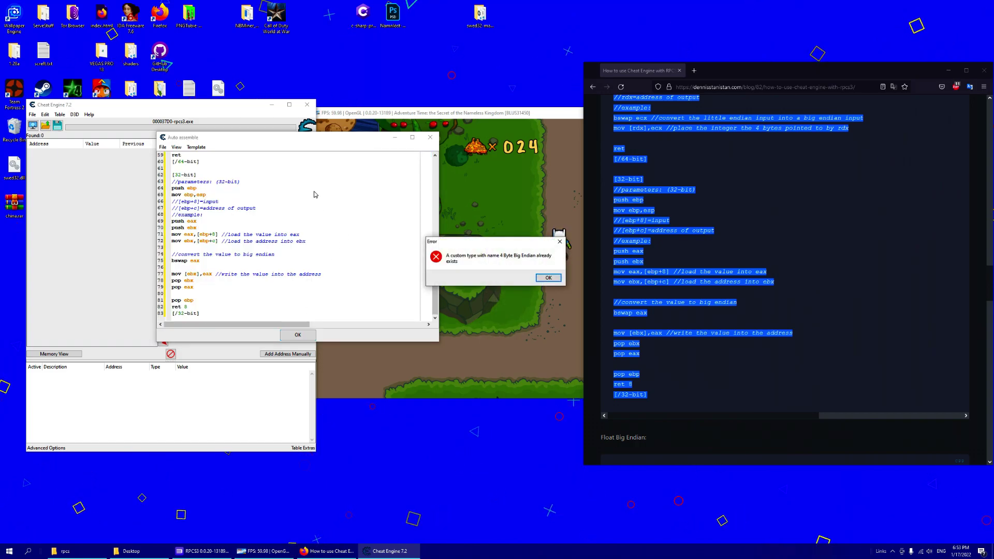
click(548, 278)
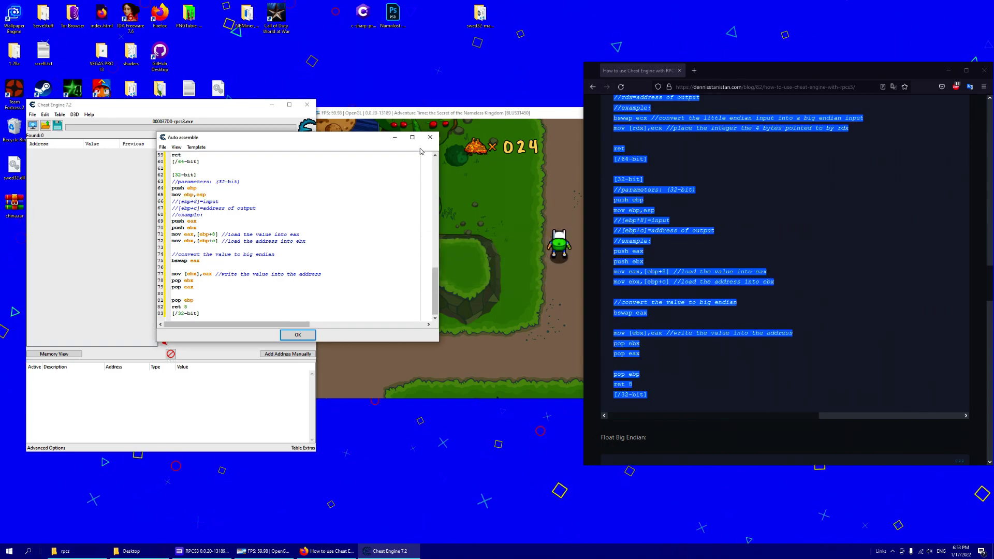
Step: Close the Auto assemble window and set the scan's value type to 4 Byte Big Endian
click(430, 138)
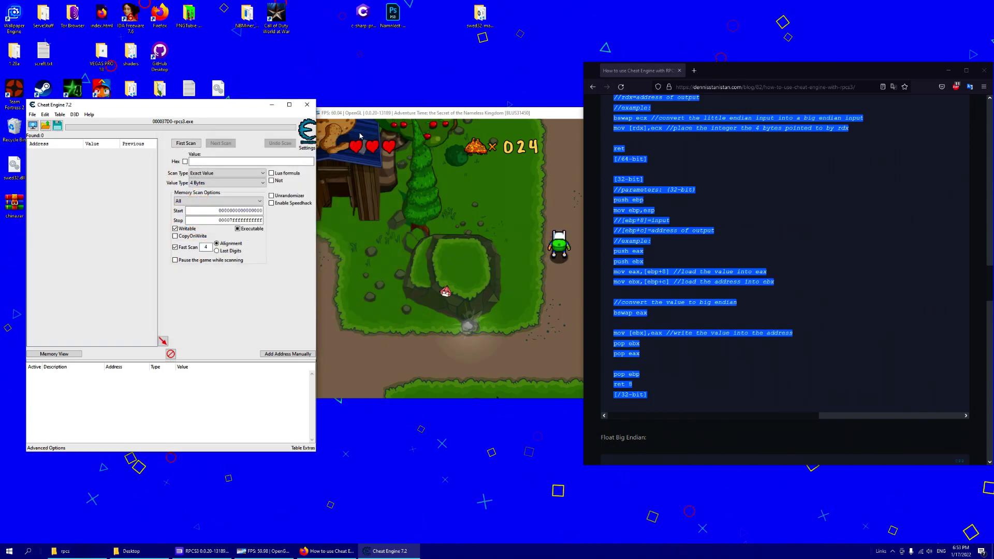
click(213, 183)
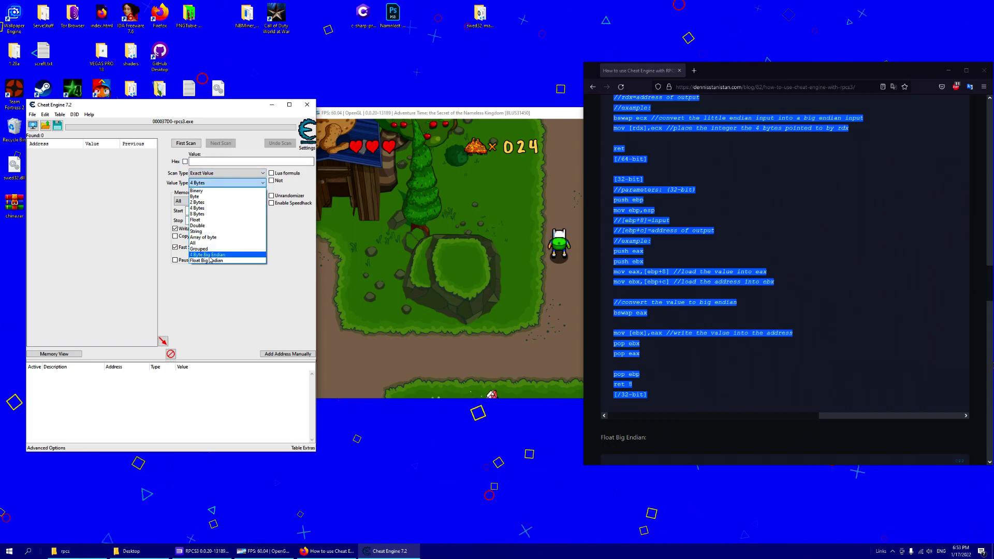
click(210, 255)
Step: Minimize the browser and place the Cheat Engine window beside the game so both are fully visible
drag(195, 108, 205, 111)
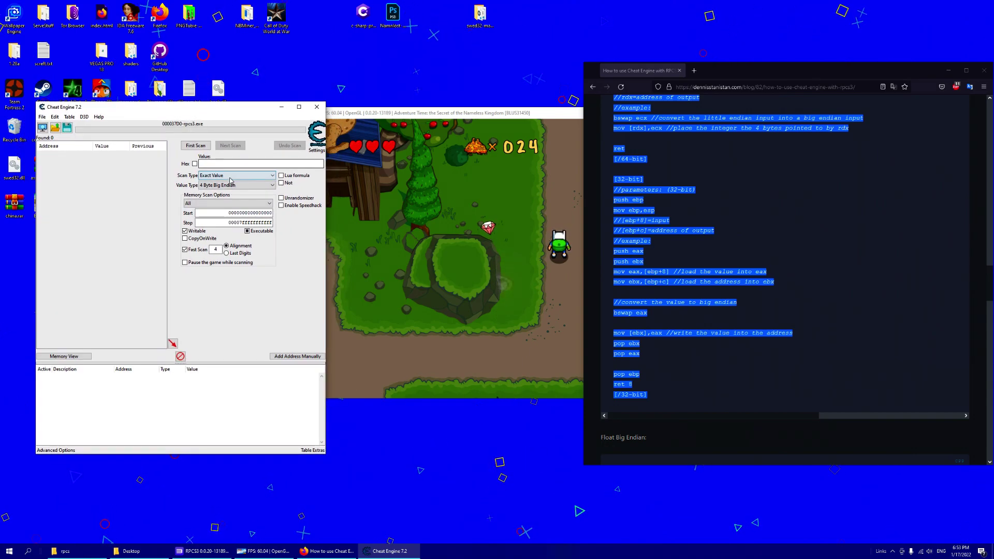
click(948, 71)
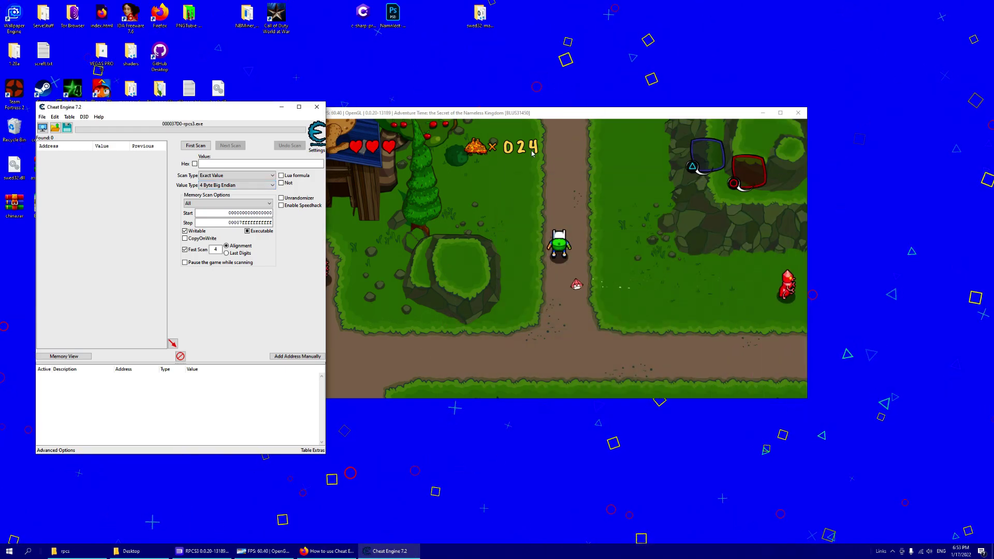
drag(208, 107, 178, 110)
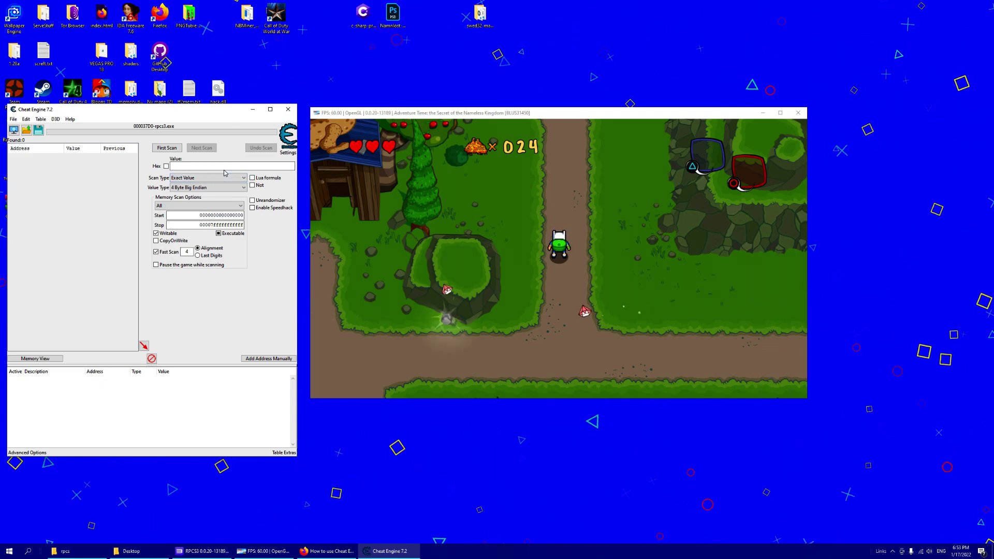
drag(200, 111, 207, 114)
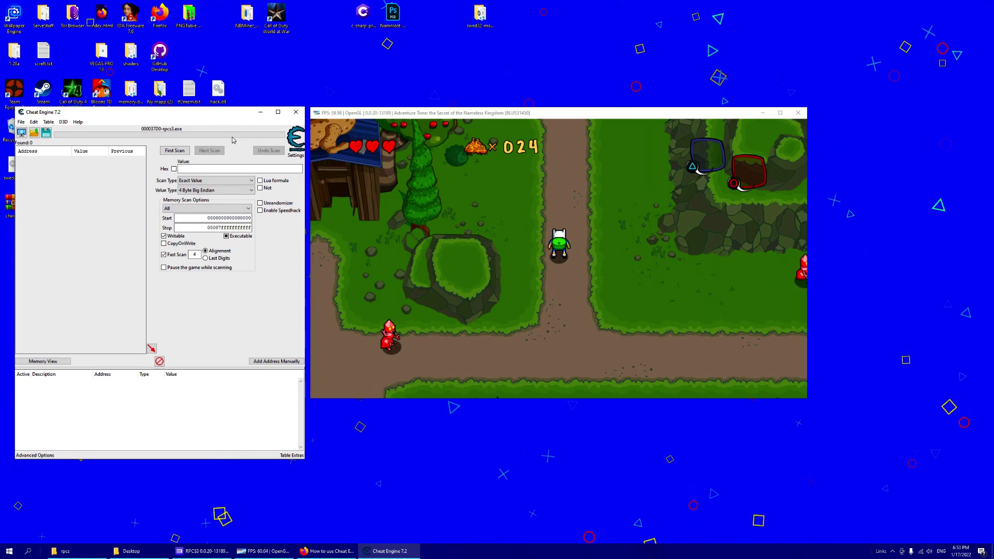
Step: Run a first scan for the exact value 24, matching the game's treasure counter
click(204, 170)
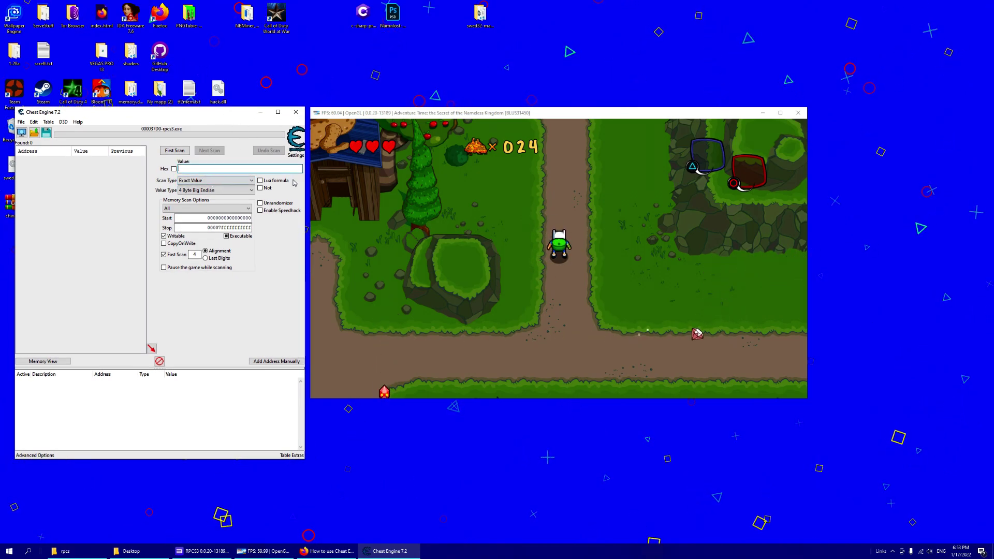
text(24)
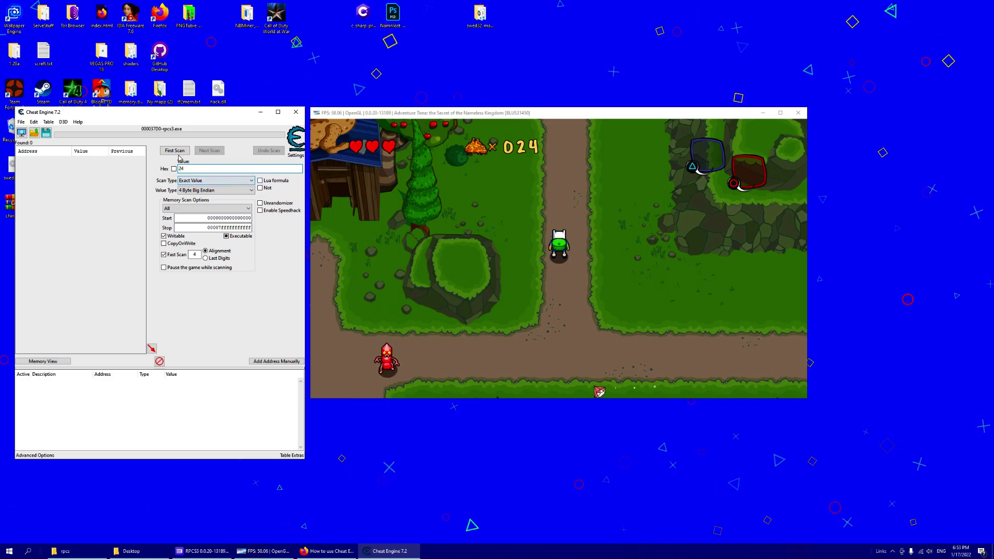
click(348, 161)
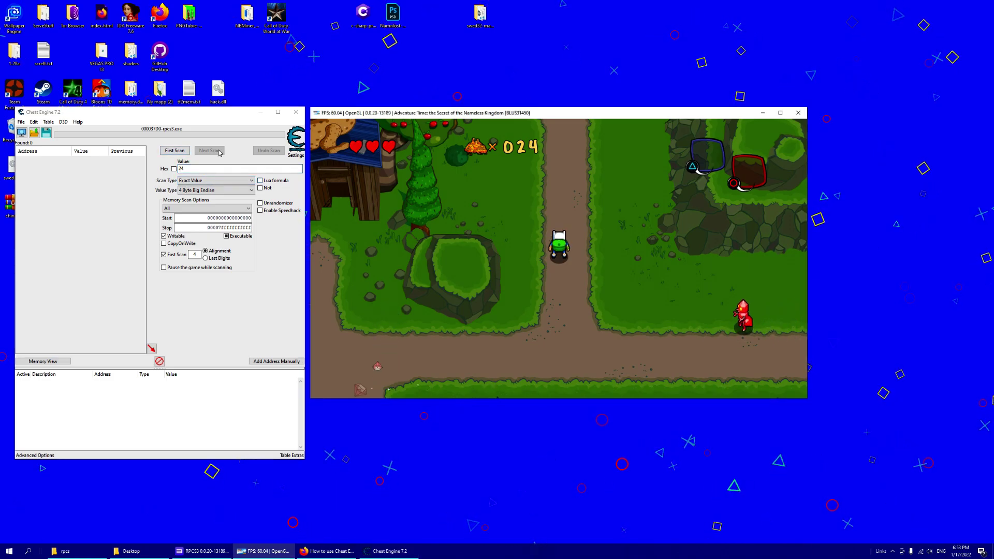
click(185, 153)
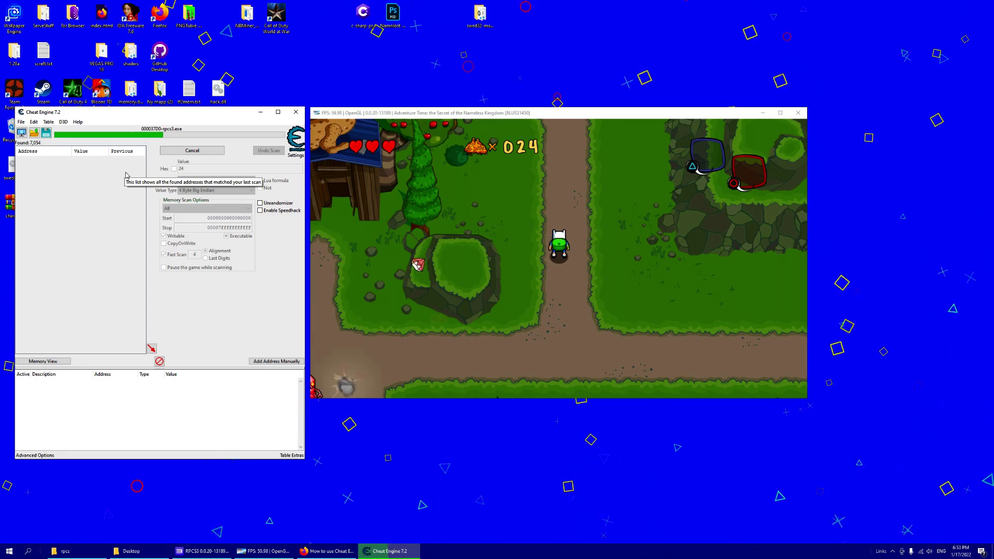
Step: In the game, walk the character north cutting bushes for treasure, pick up the dropped fruit and dismiss its message
click(544, 227)
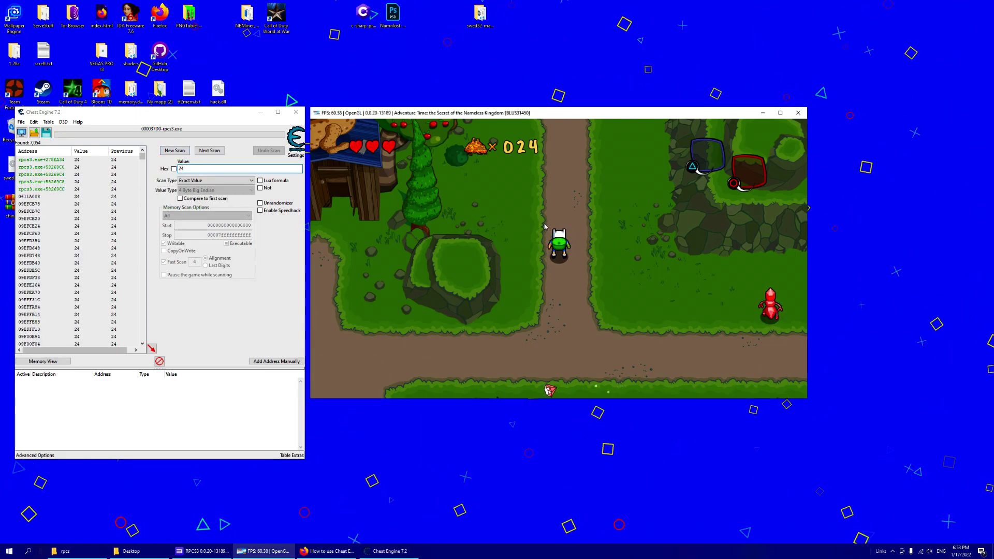
key(s)
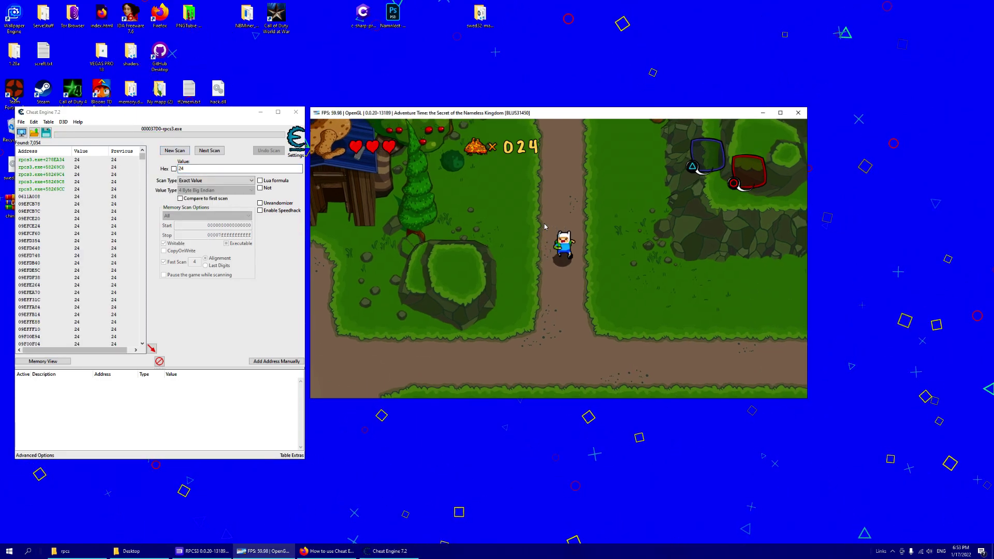
key(a)
key(w)
key(Up)
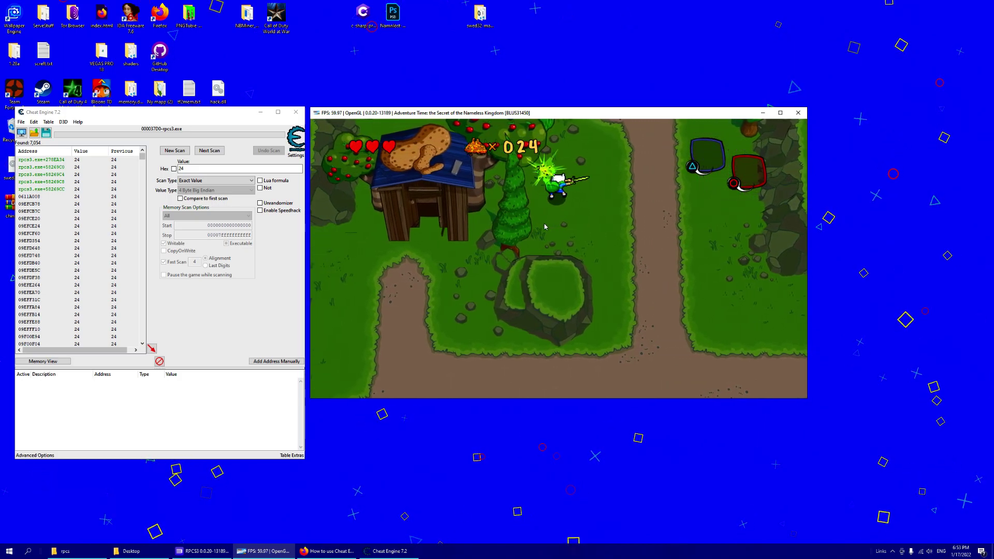
key(w)
key(d)
key(w)
key(x)
key(x)
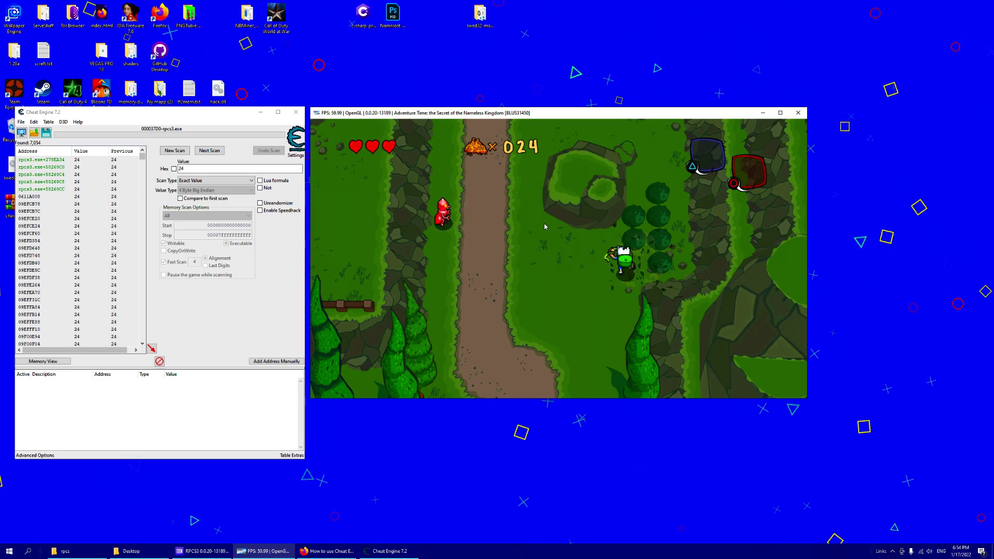
key(w)
key(d)
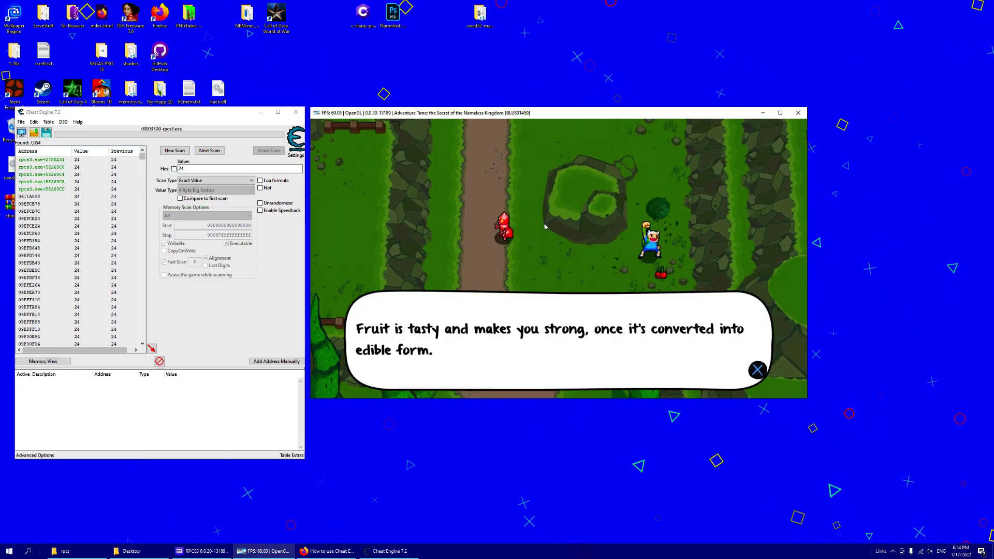
key(x)
key(w)
key(s)
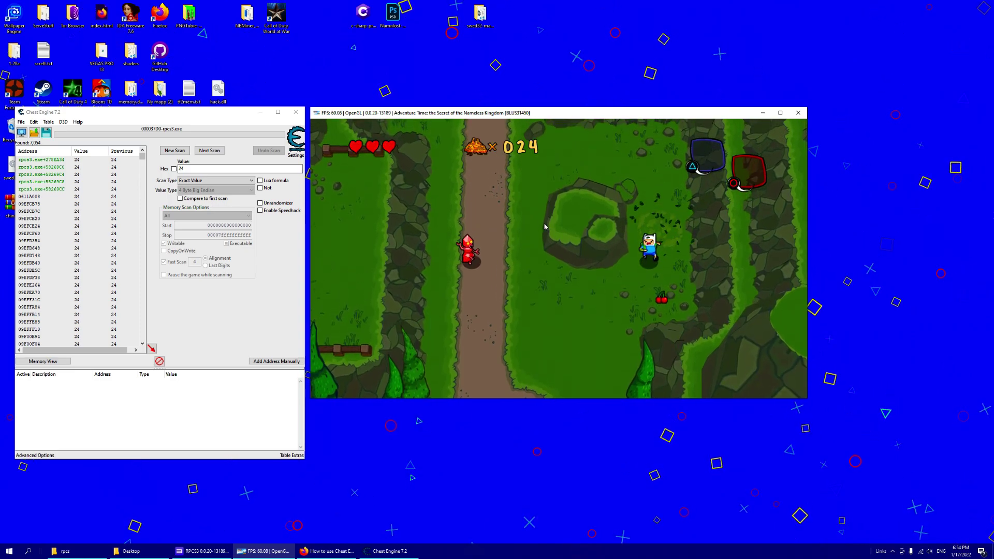
Step: Walk the character back to the bushes beside the house, cut them and collect one treasure piece
key(d)
key(w)
key(Down)
key(Left)
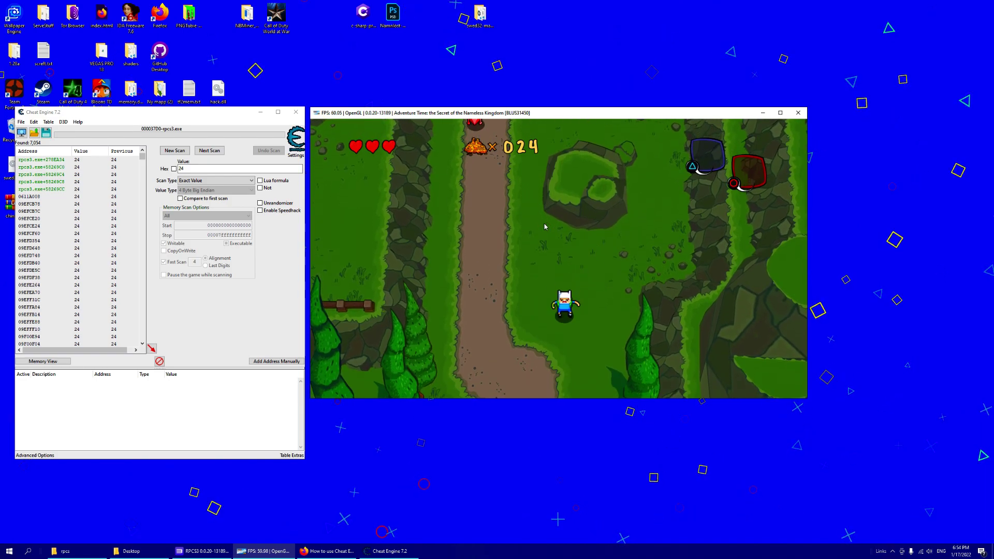
key(s)
key(a)
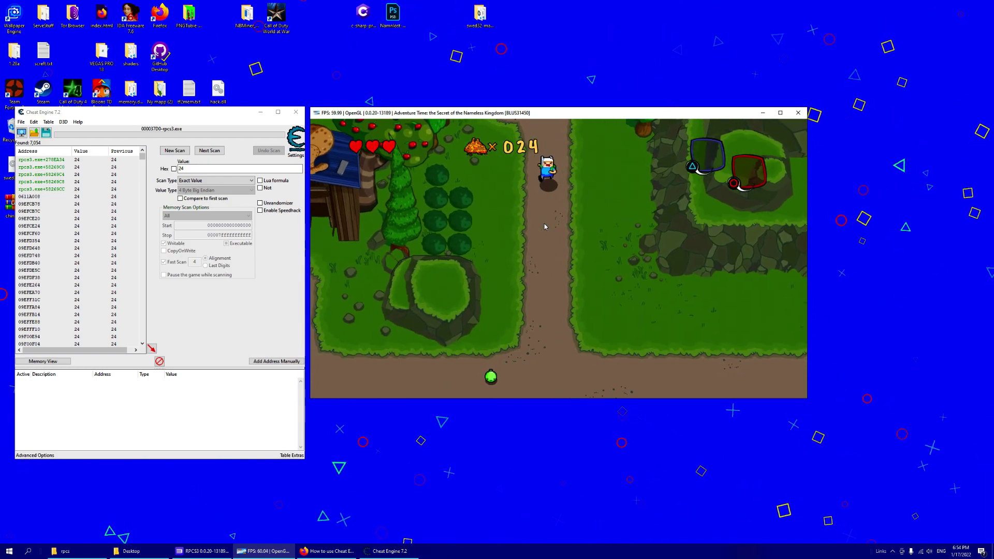
key(a)
key(x)
key(w)
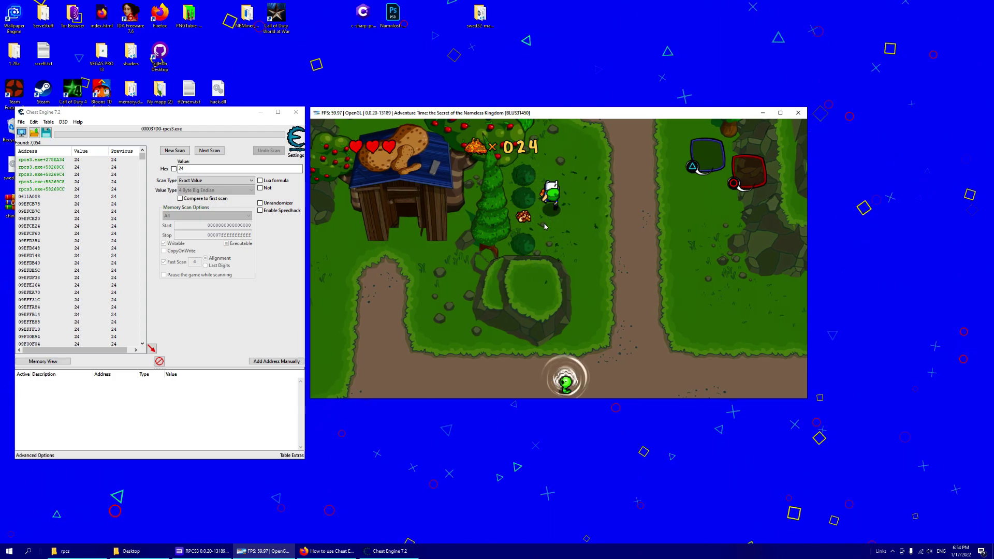
key(a)
key(Right)
key(Down)
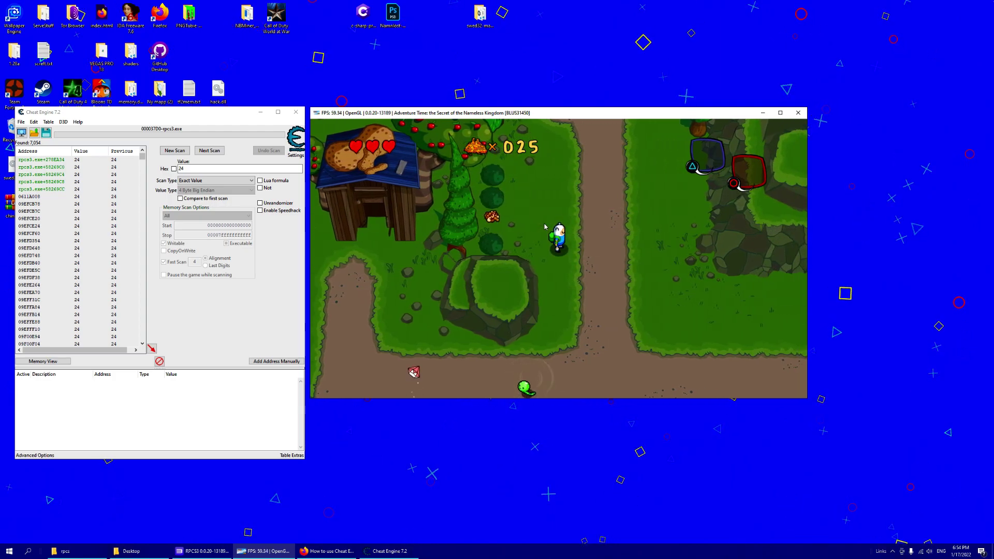
Step: Narrow the found addresses by running the next scan for the exact value 25 twice
click(197, 176)
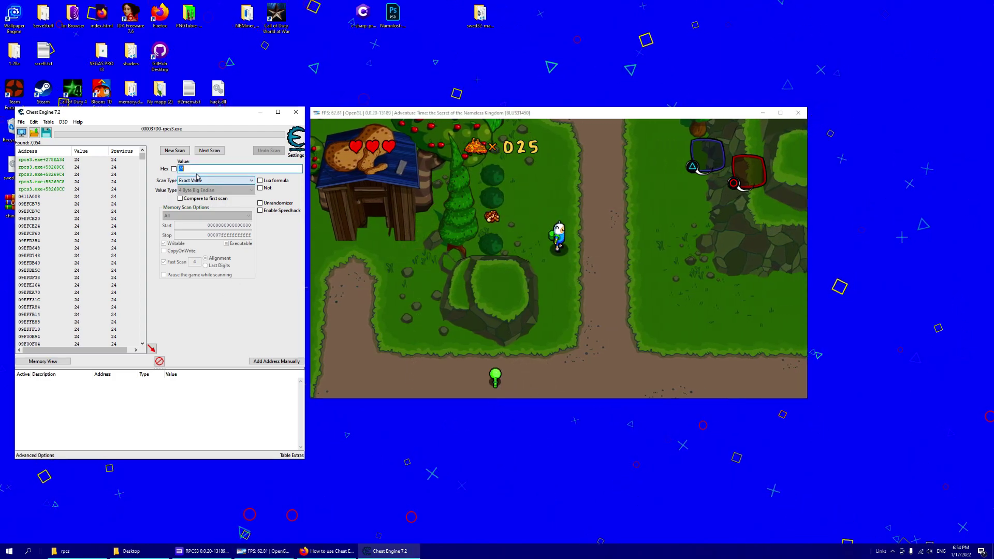
click(207, 153)
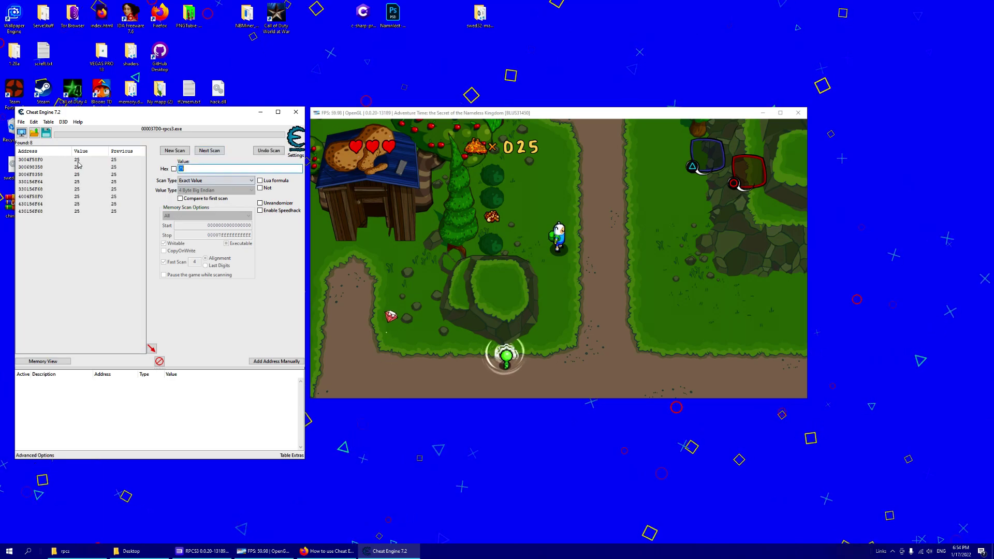
click(207, 152)
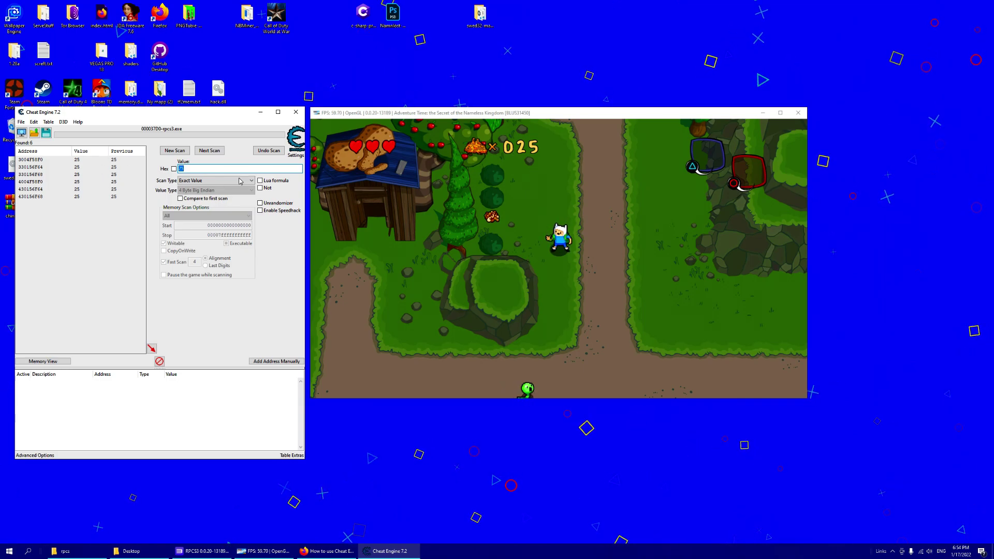
Step: Add all the remaining found addresses to the saved address list
click(57, 160)
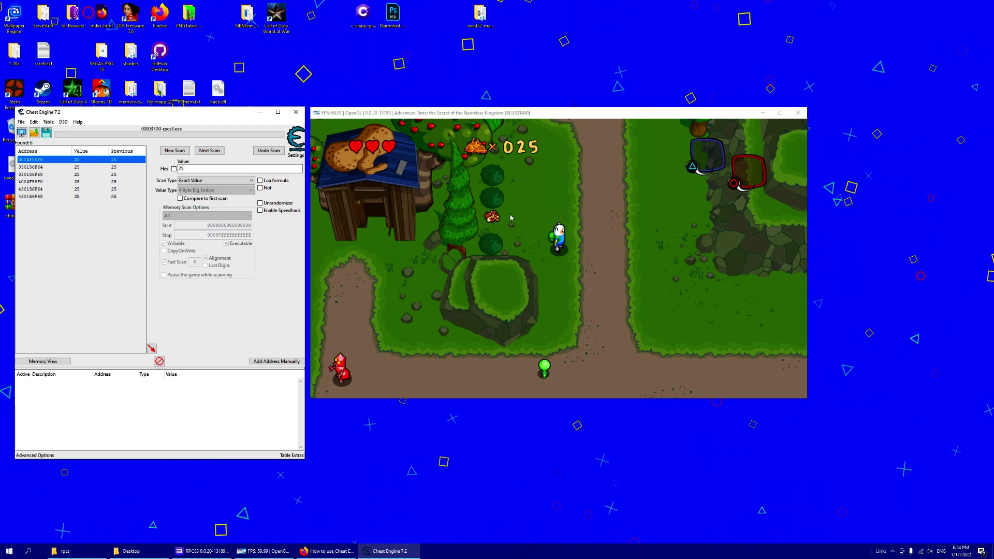
shift+click(92, 196)
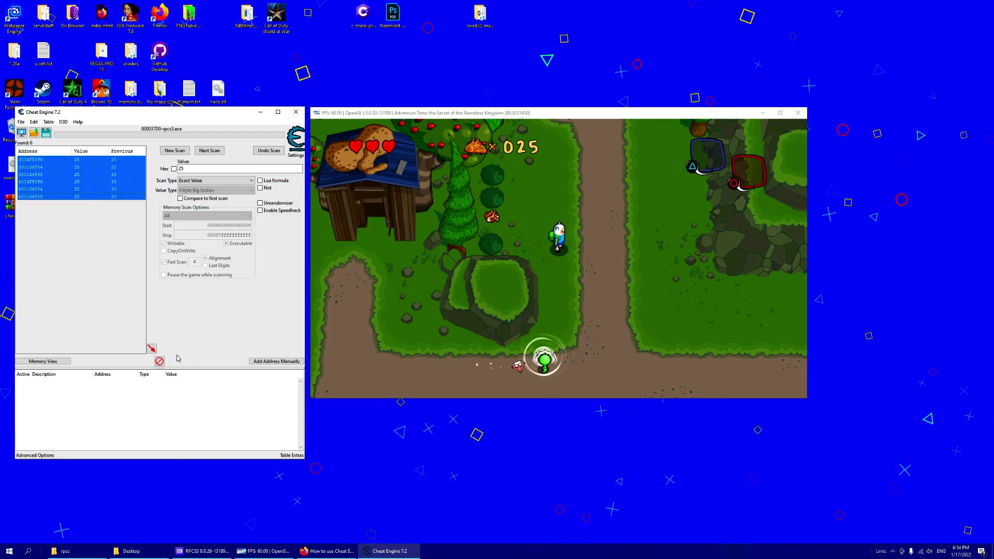
click(151, 348)
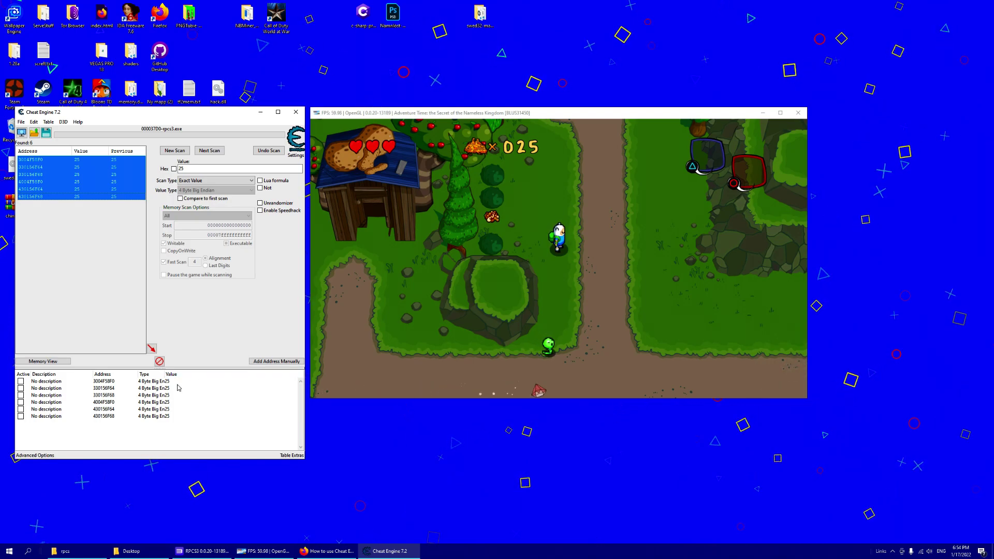
Step: Change the value of the first saved address to 28
double_click(229, 383)
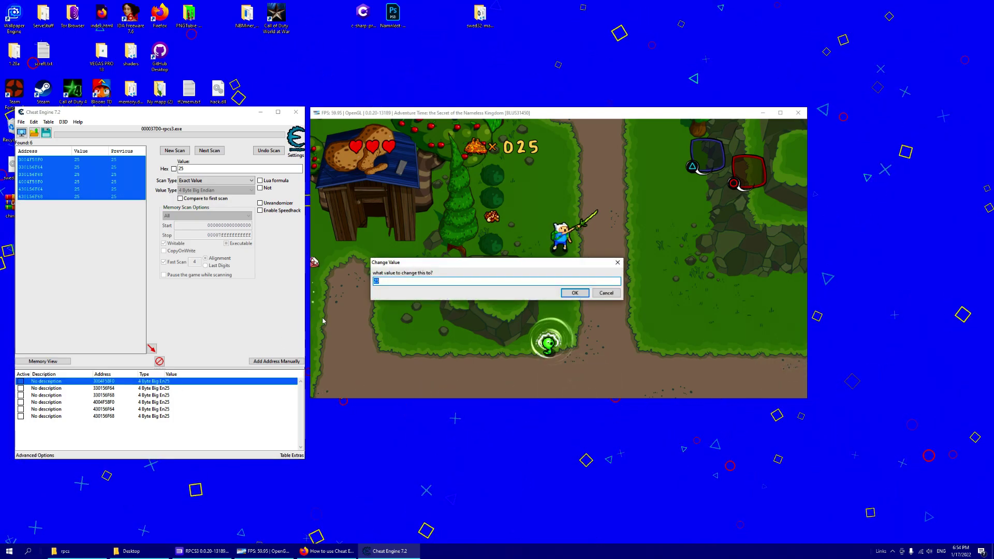
text(28)
key(Return)
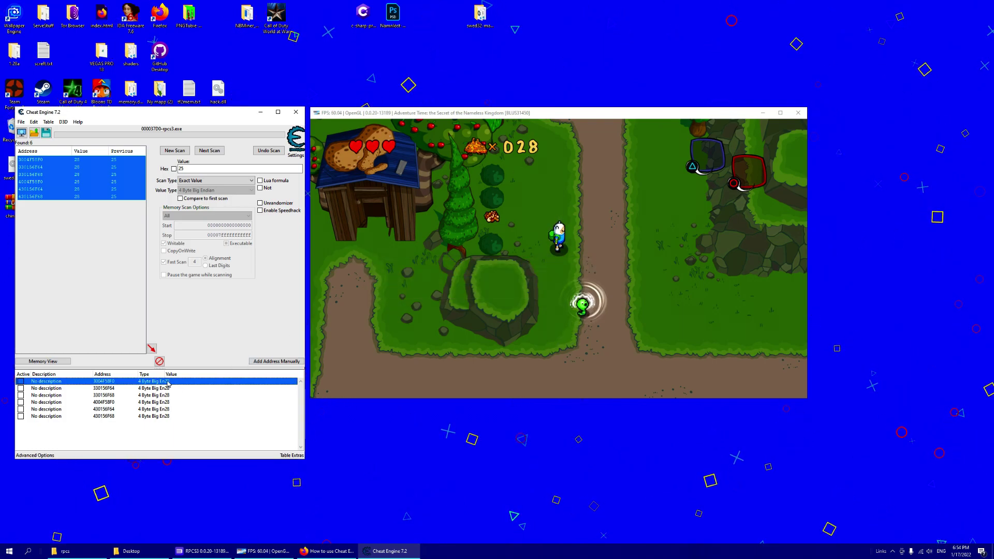
Step: Set the first saved address's value to 300
key(Return)
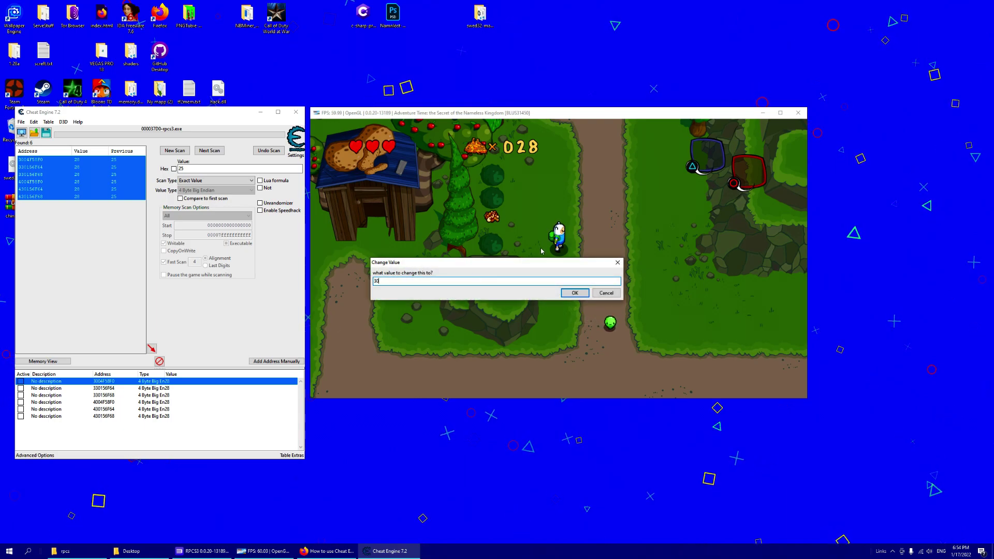
text(300)
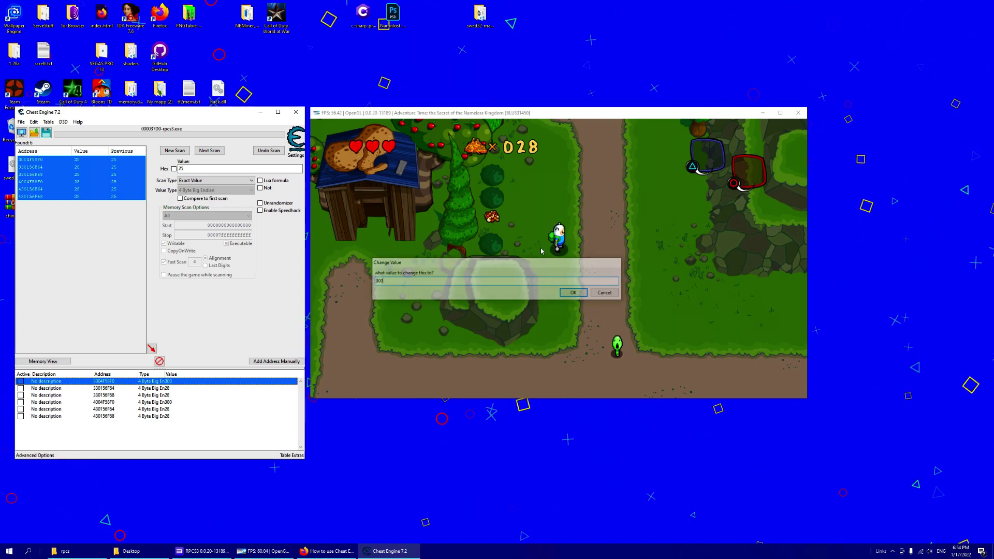
key(Return)
Step: Return to the game and walk the character around the northern path, checking the treasure counter
click(567, 179)
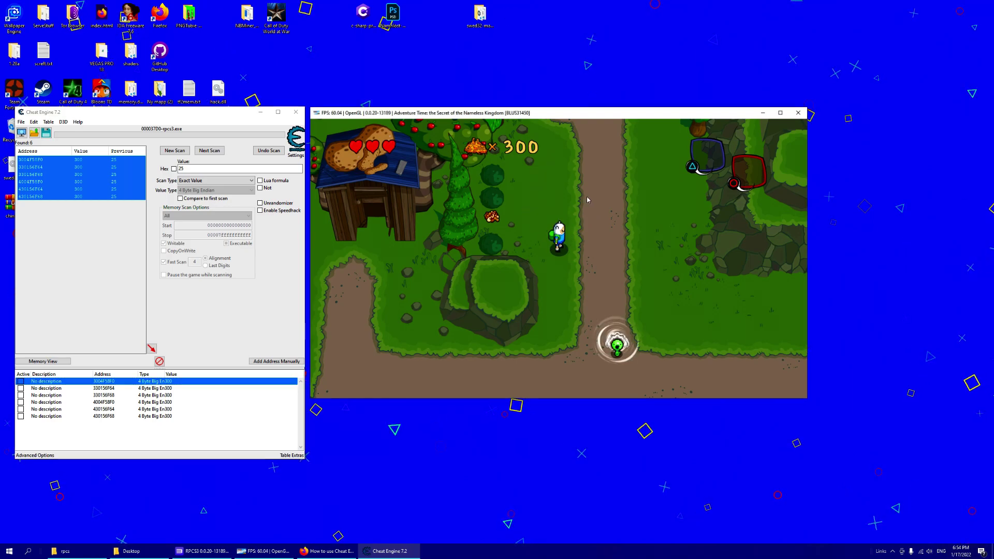
key(d)
key(w)
key(Up)
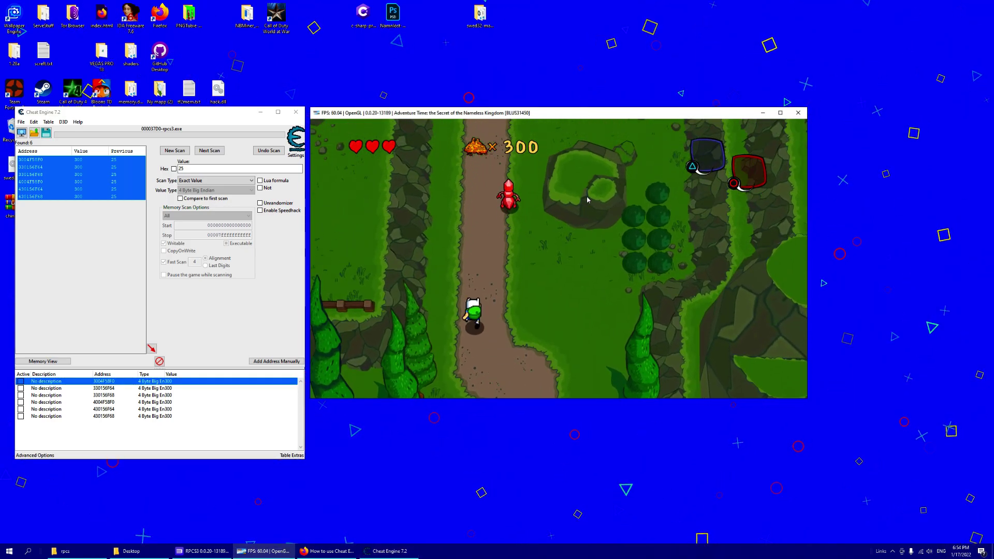
key(Up)
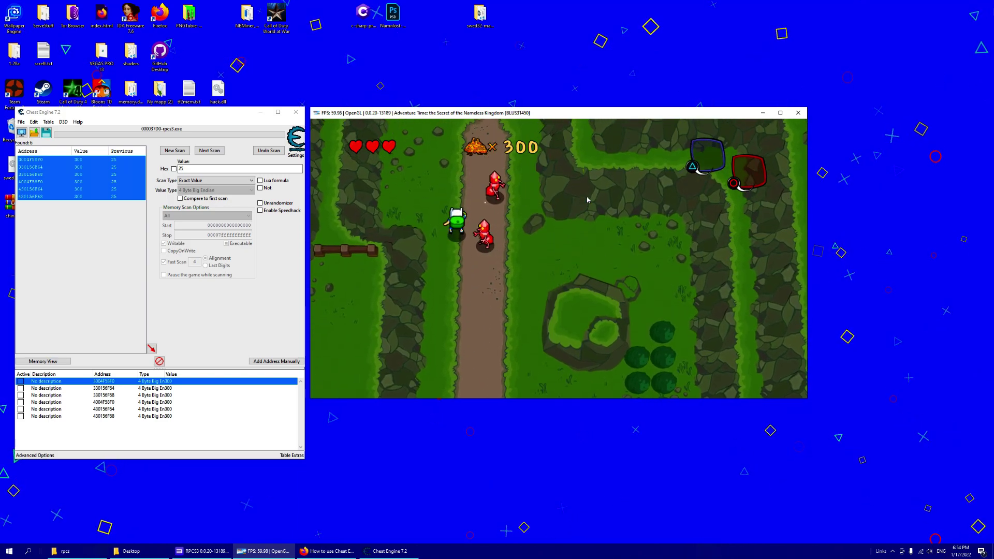
key(Up)
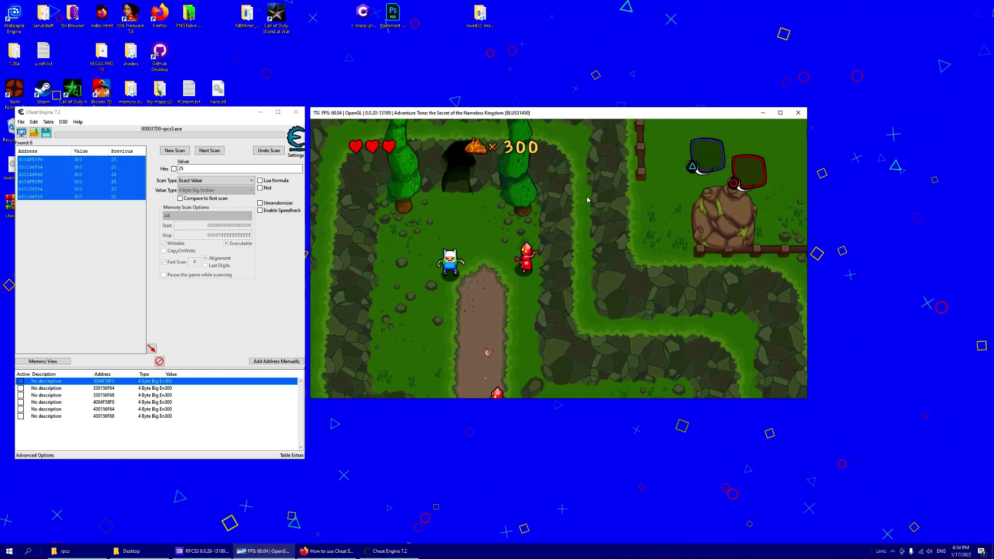
key(Down)
key(Right)
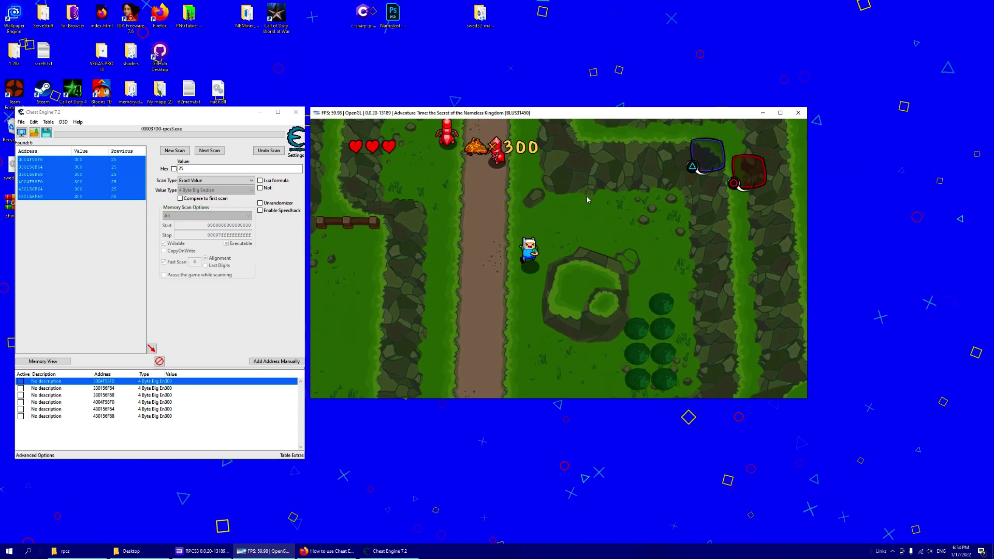
Step: Walk the character south to the blue-roofed house, go inside and finish the conversation with the Witch
key(Down)
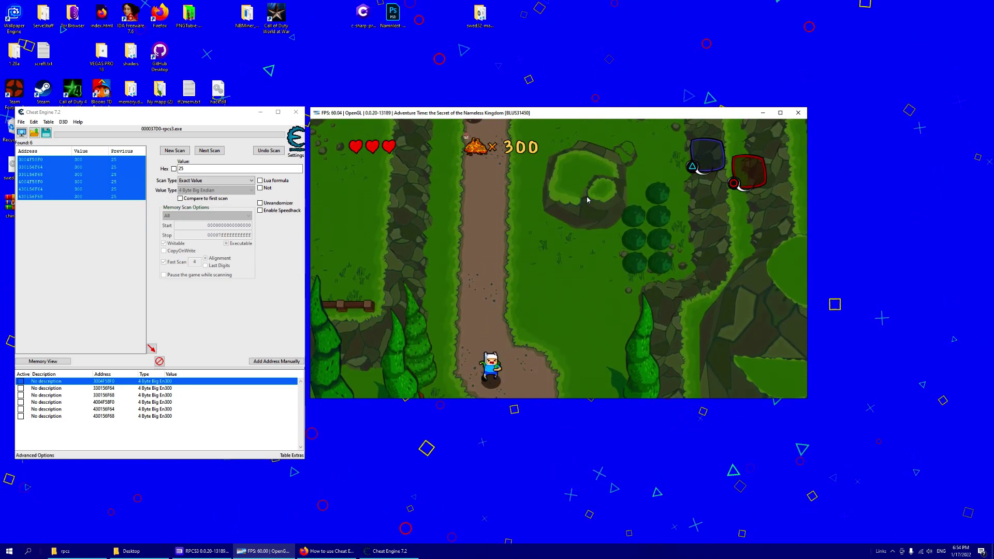
key(Down)
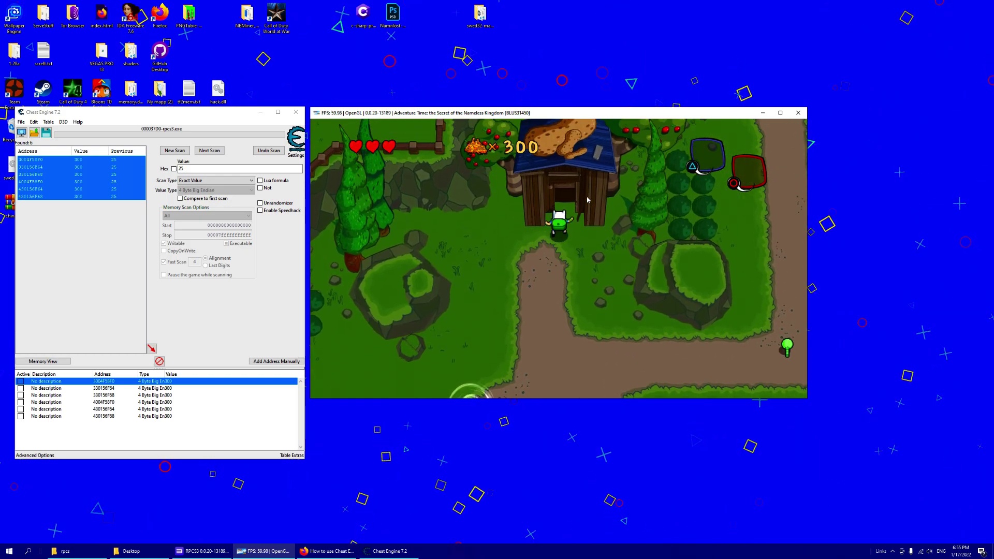
key(Up)
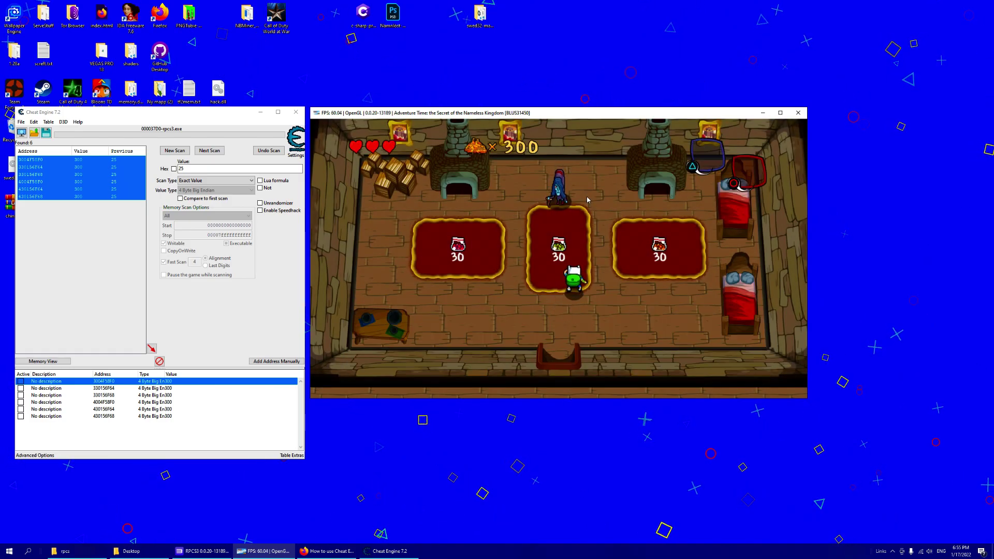
key(Up)
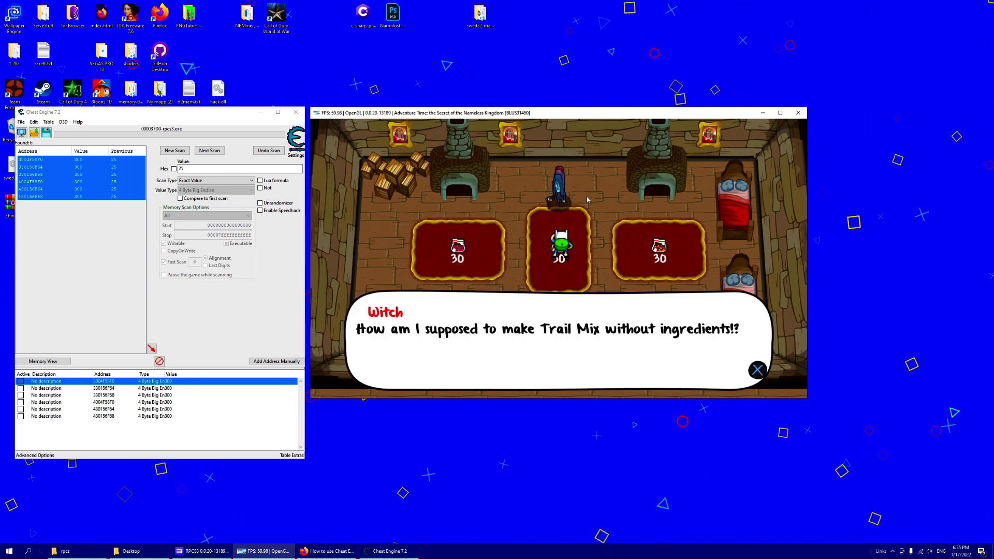
key(x)
Step: Leave the Witch's house and walk the character east along the dirt path to the wooden stairs
key(Down)
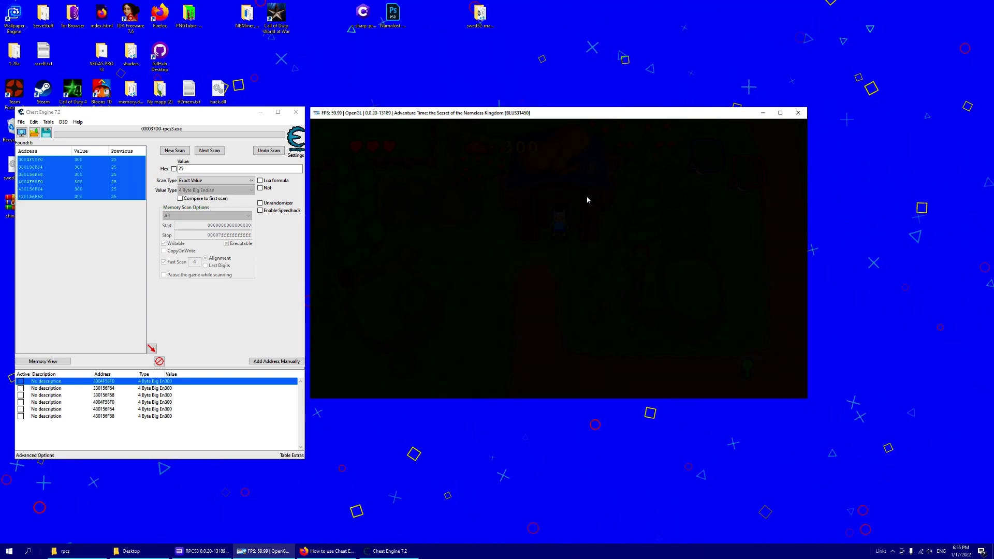
key(Down)
key(Left)
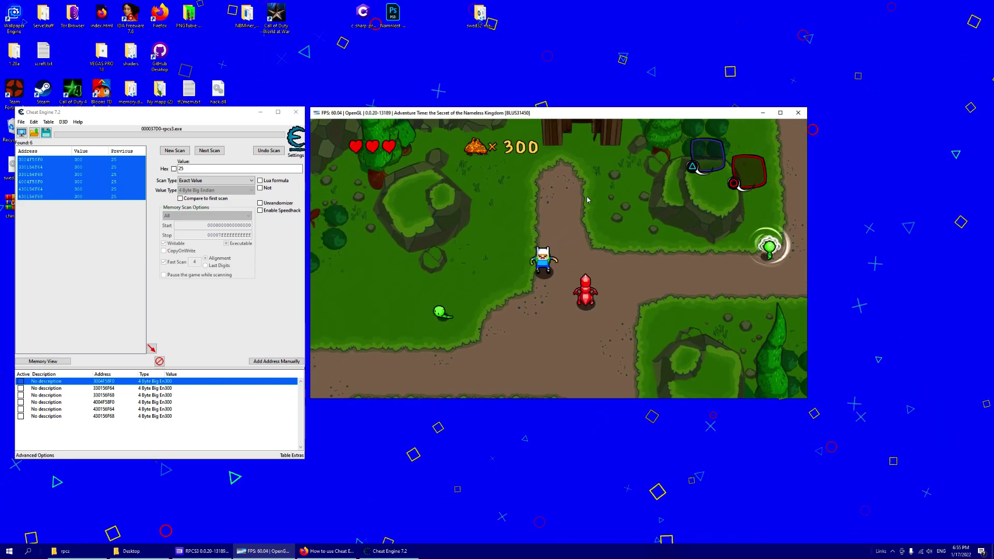
key(Left)
key(Down)
key(Right)
key(Up)
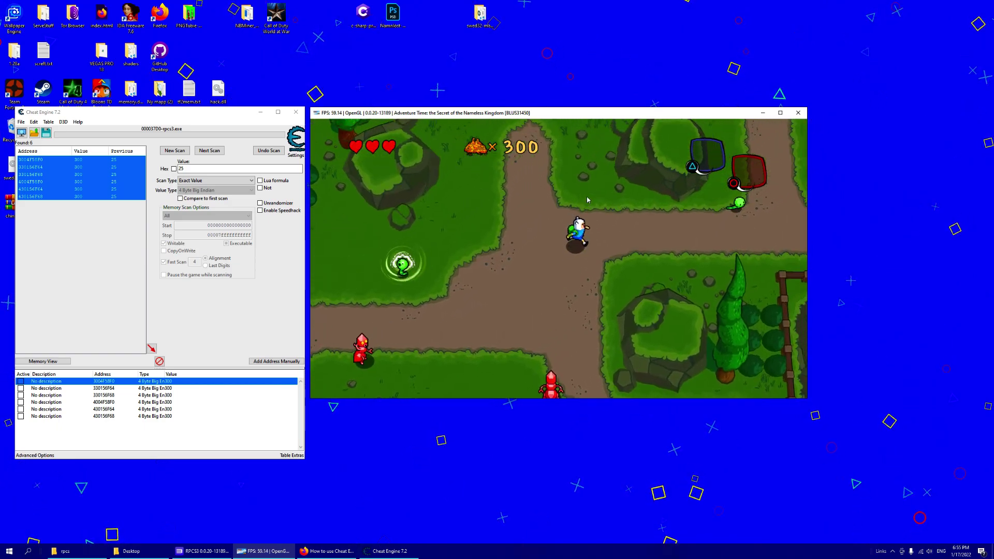
key(Down)
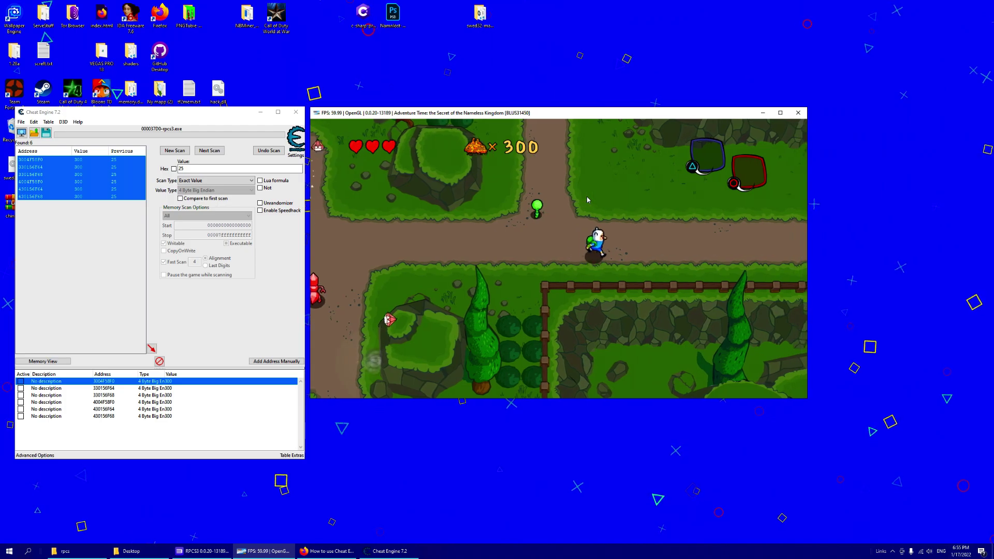
key(Right)
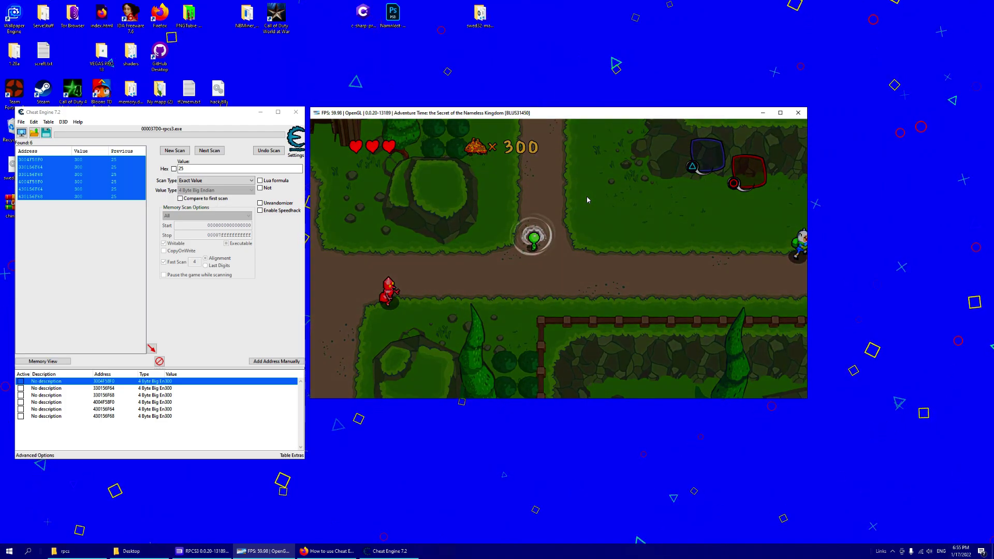
key(Right)
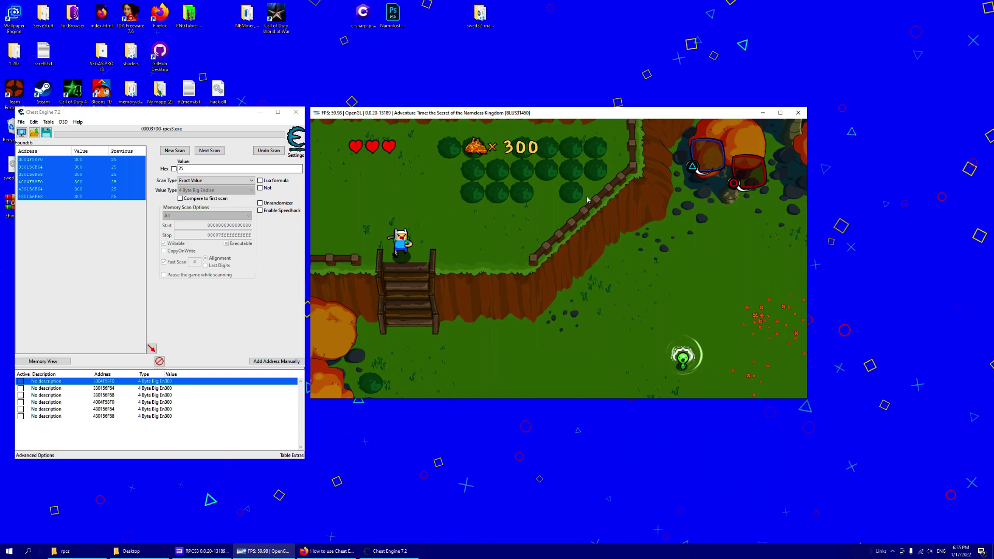
Step: Cross the field of orange trees eastward, following the dirt path past the stone tower
key(d)
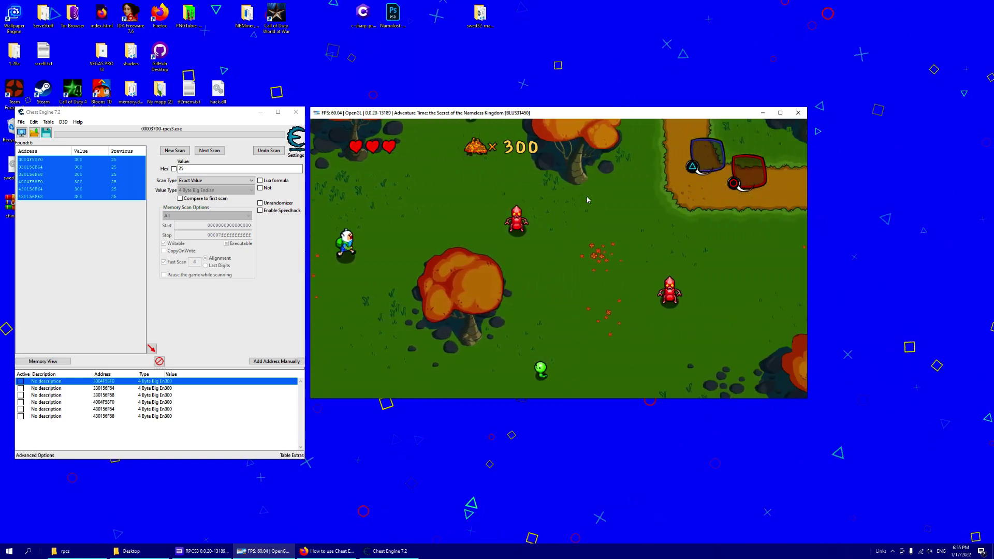
key(Right)
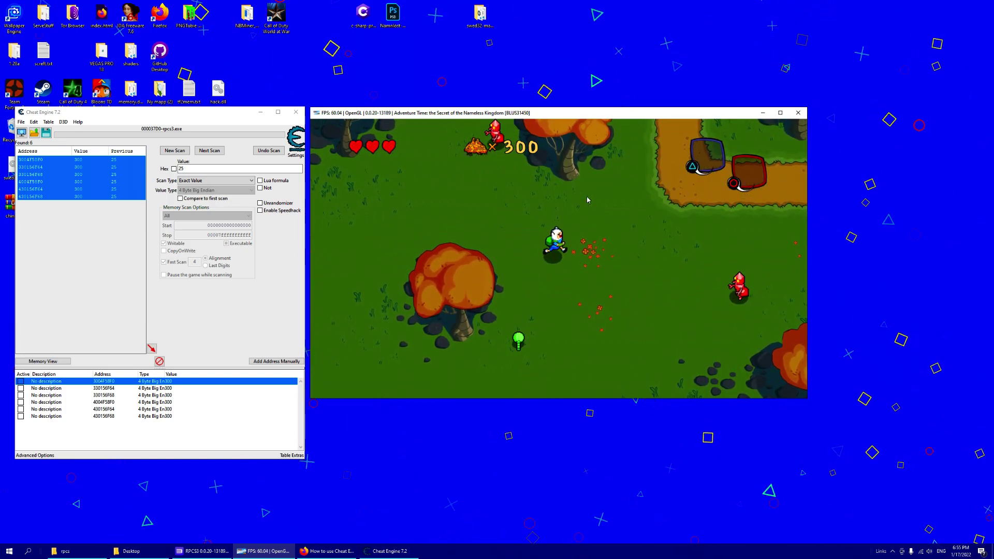
key(Up)
key(Right)
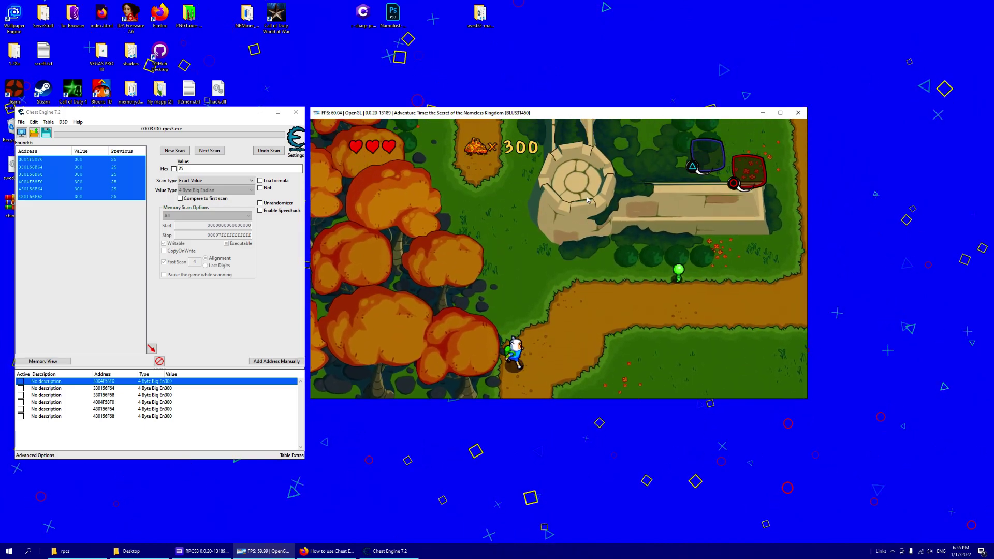
key(Right)
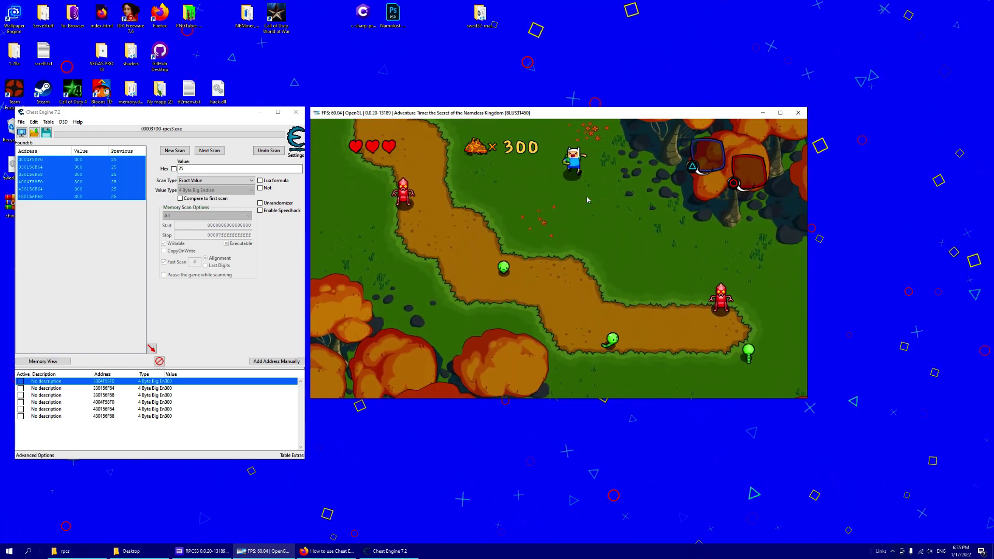
key(Down)
key(Right)
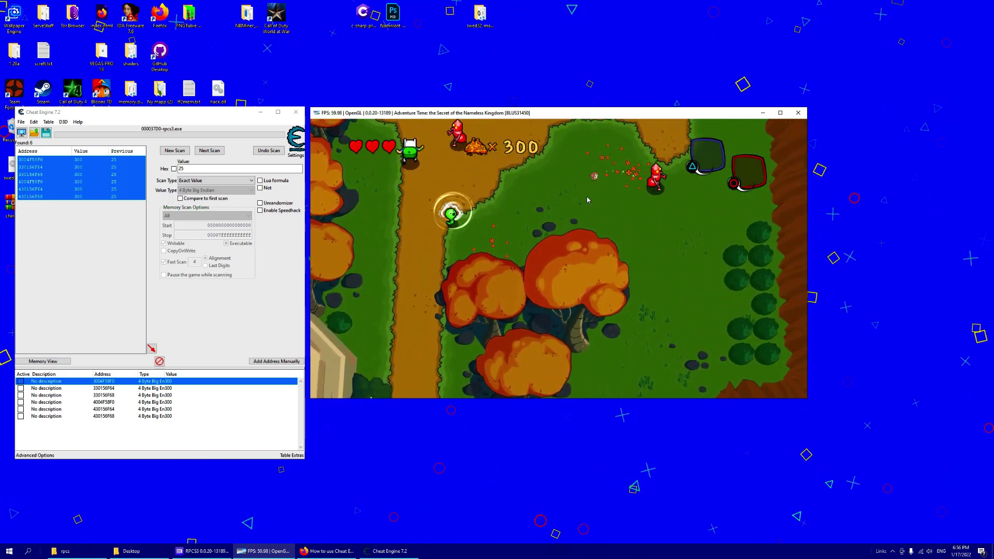
Step: Continue north to the next area, enter Choose Goose's shop and finish his greeting
key(w)
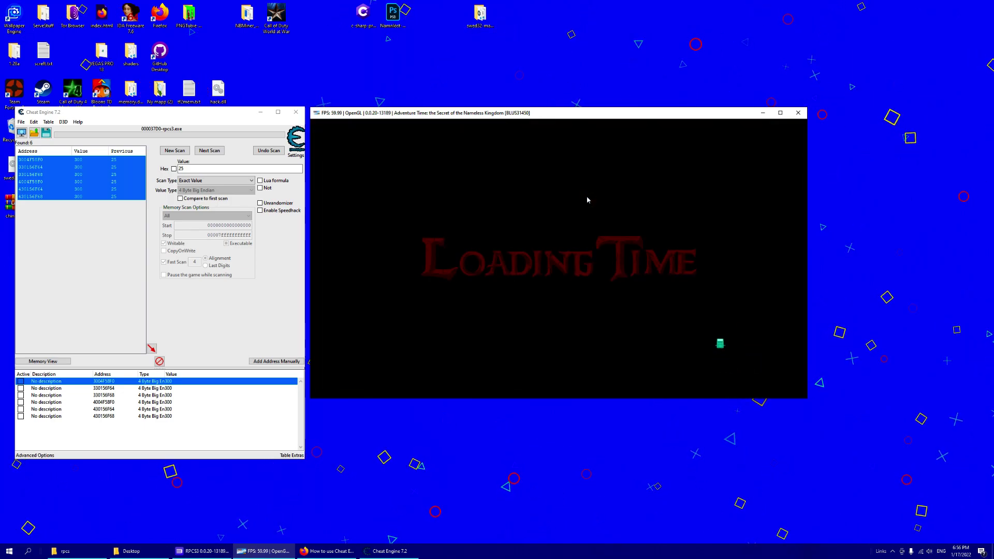
key(a)
key(w)
key(a)
key(w)
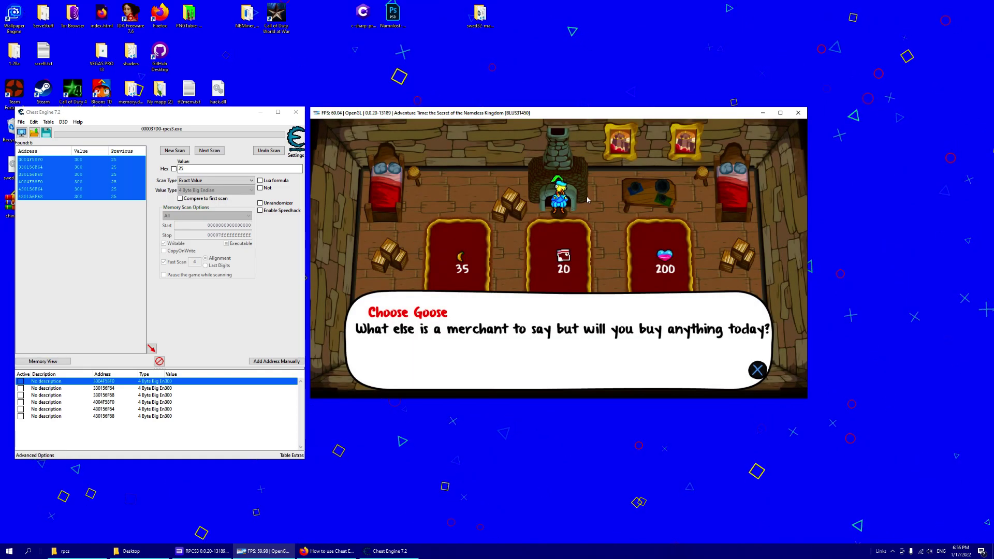
key(x)
Step: Buy the Baggy for 20 treasure from the middle carpet in the shop
key(w)
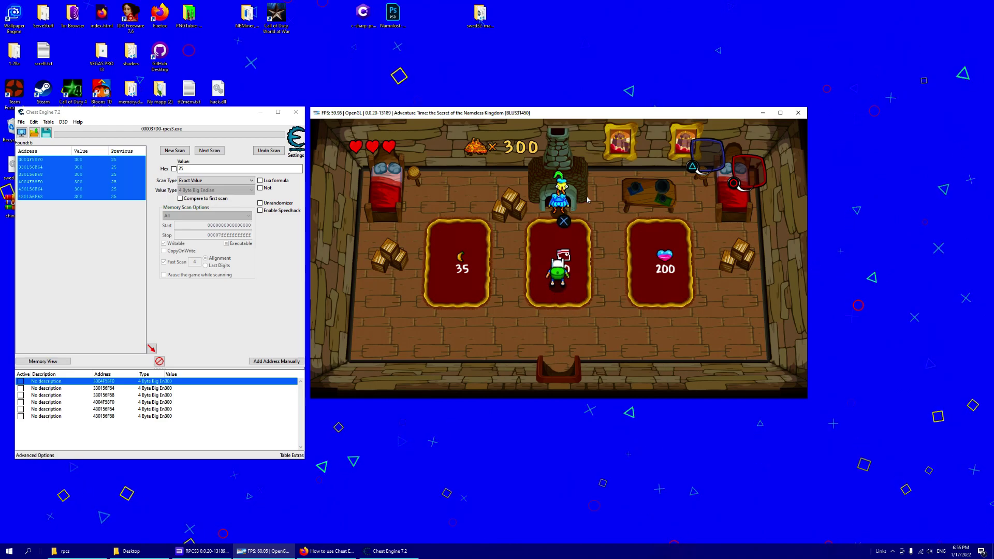
key(x)
key(x)
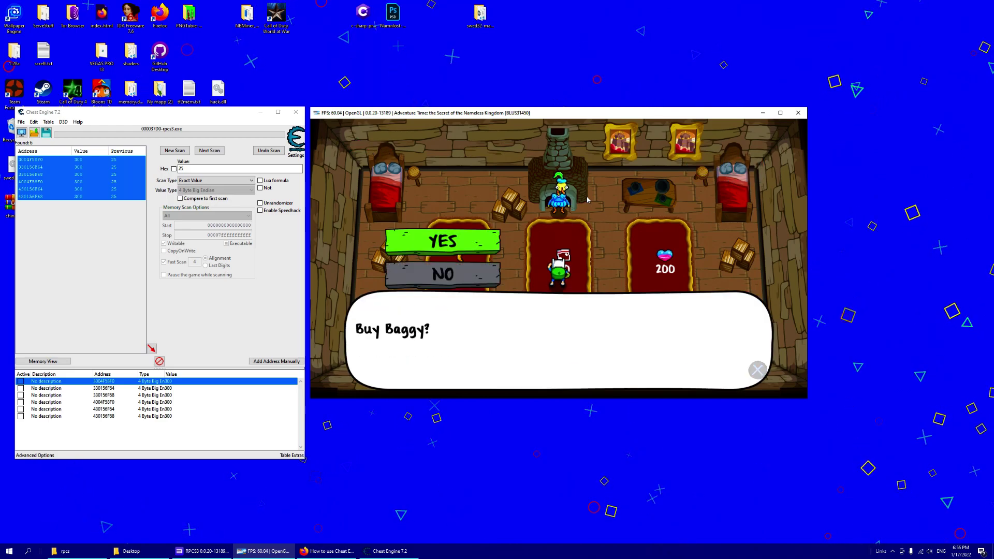
key(x)
key(x)
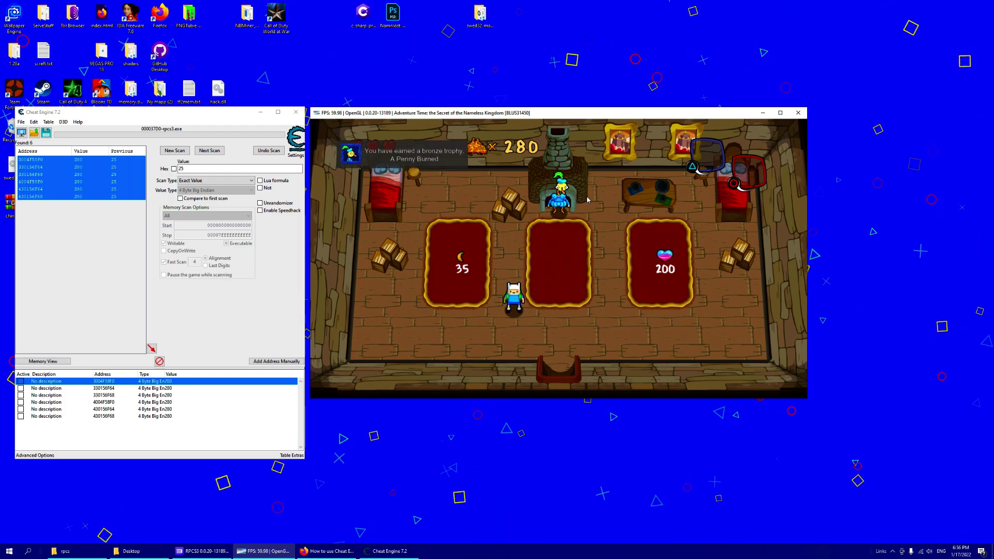
Step: Attach the debugger to find what writes to the first saved address, and move the opcode window clear of the game
right_click(154, 382)
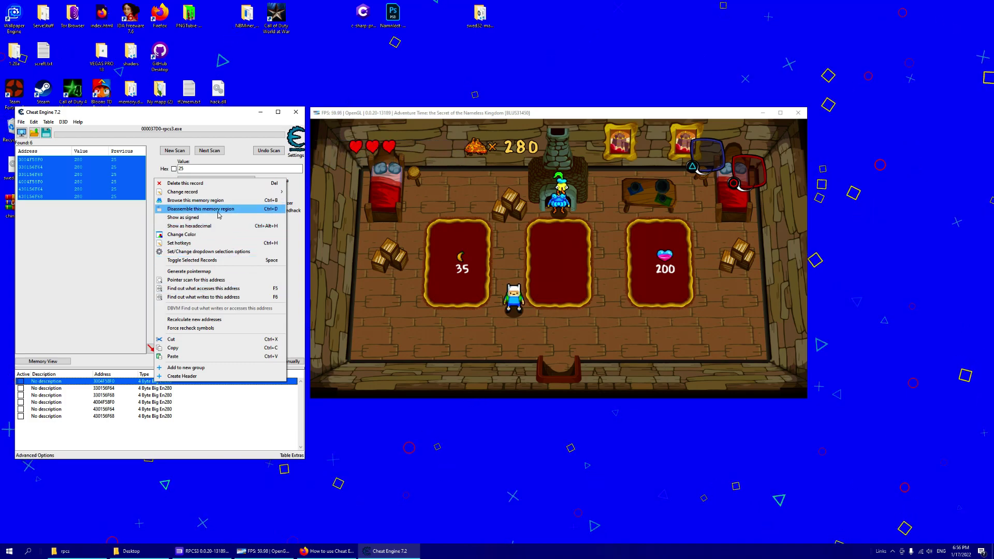
click(211, 296)
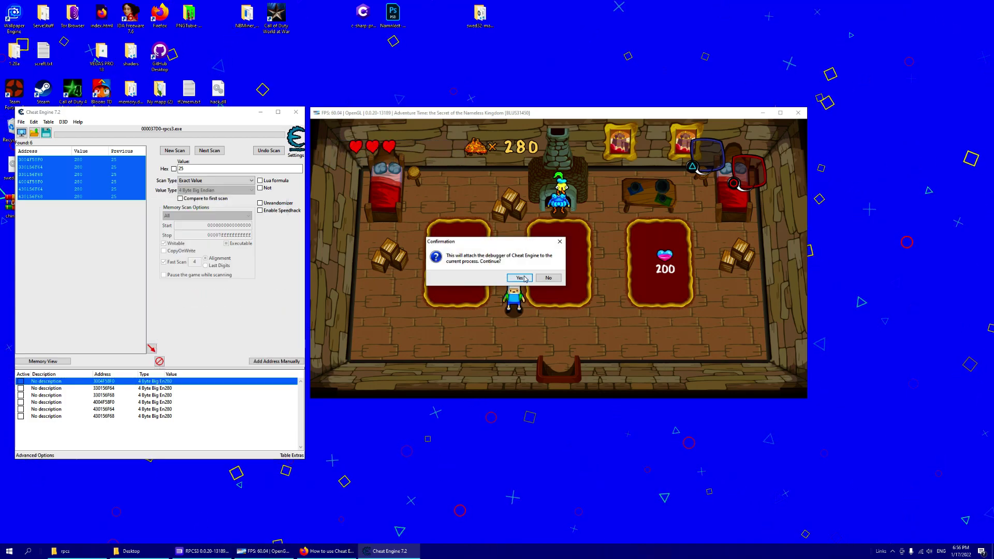
key(Return)
drag(566, 119, 169, 93)
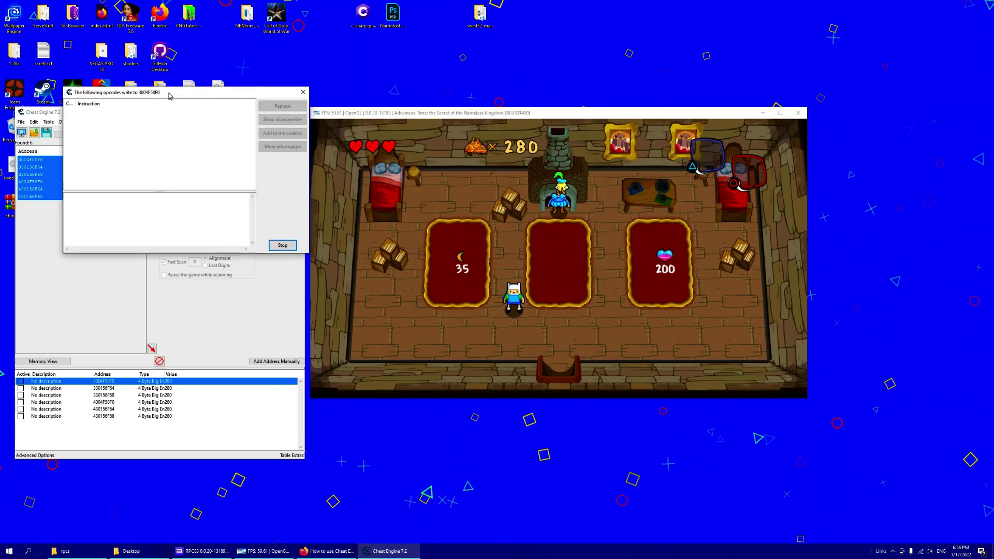
Step: Return to the game and buy the Bananarang for 35 treasure to trigger a write to the watched address
click(500, 243)
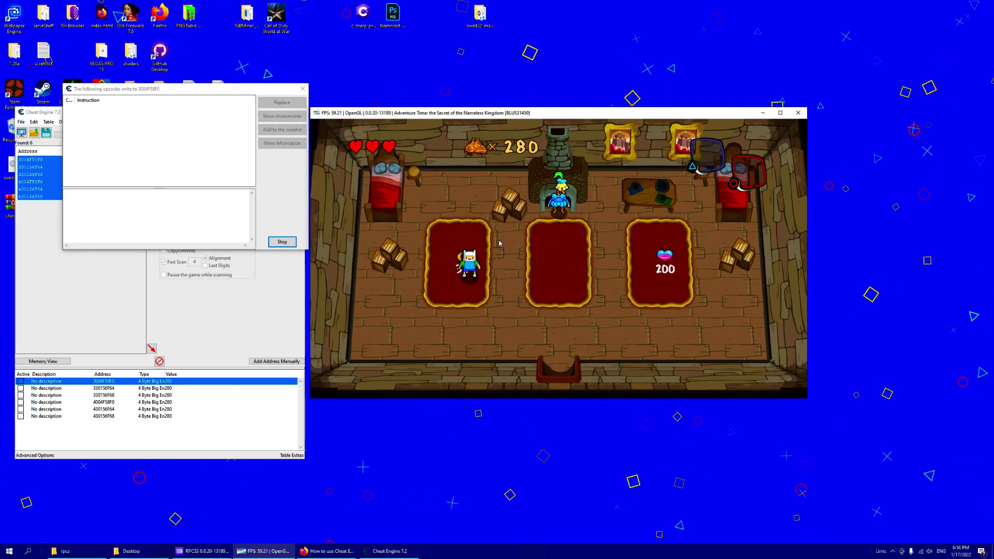
key(x)
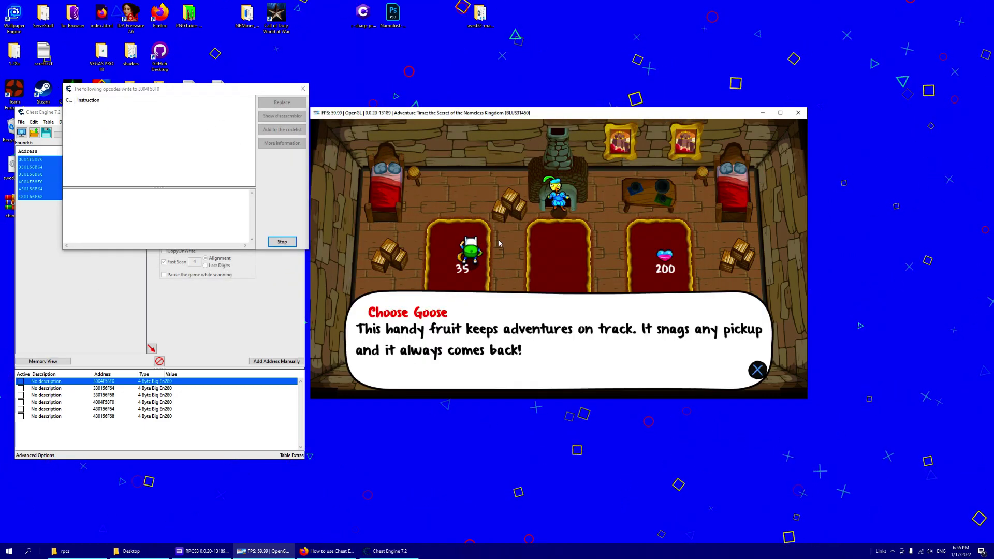
key(x)
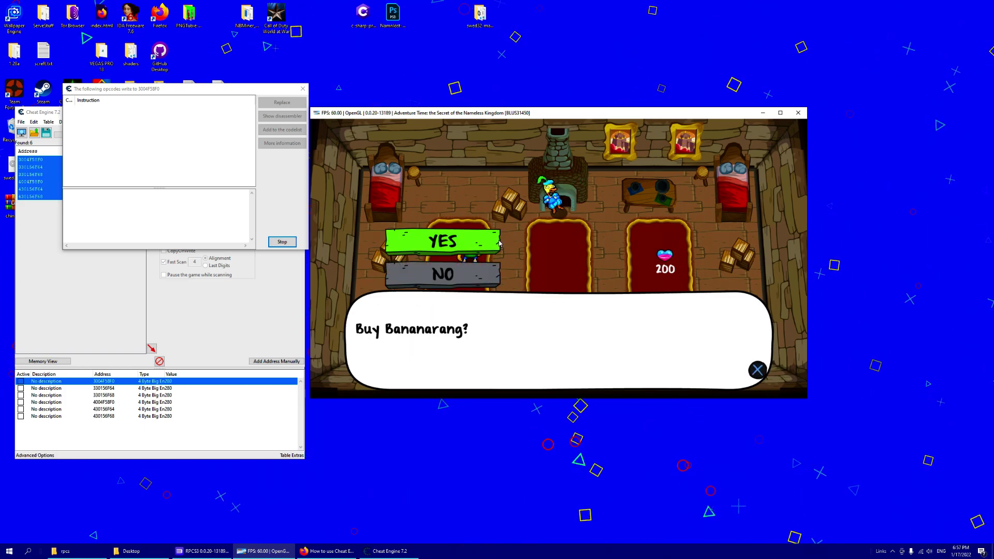
key(x)
key(x)
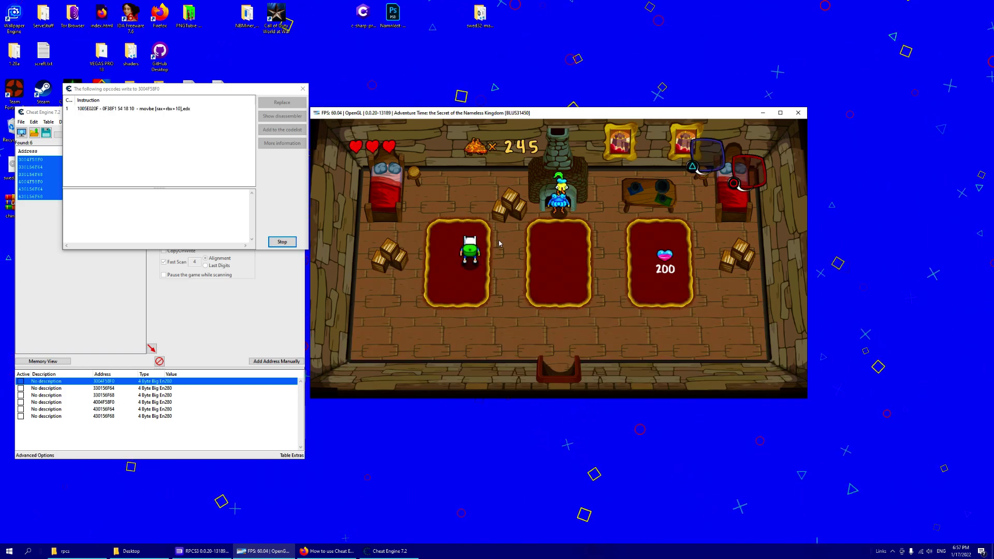
Step: Stop recording writes and show the recorded movbe instruction in the disassembler, with the Memory Viewer moved beside the opcode window
click(282, 242)
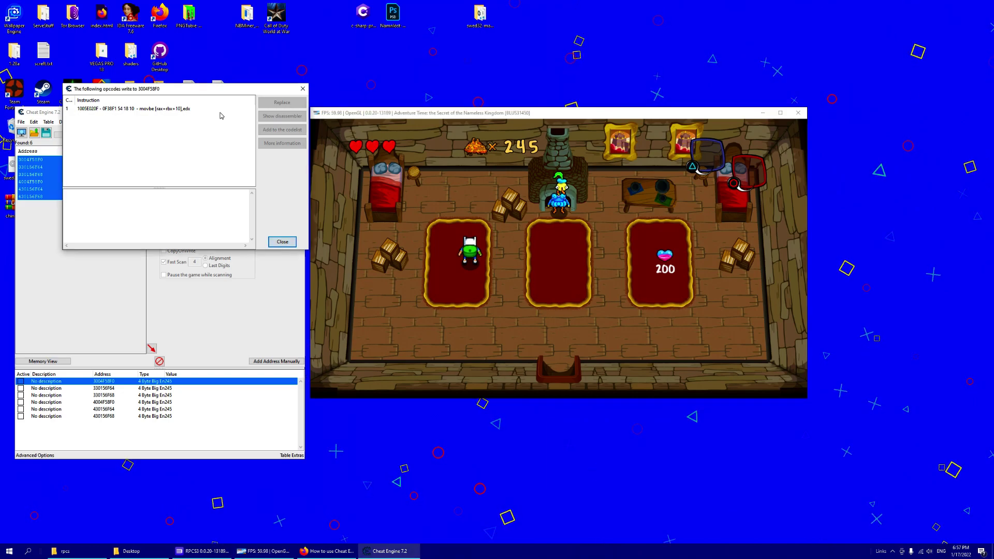
click(283, 225)
click(434, 231)
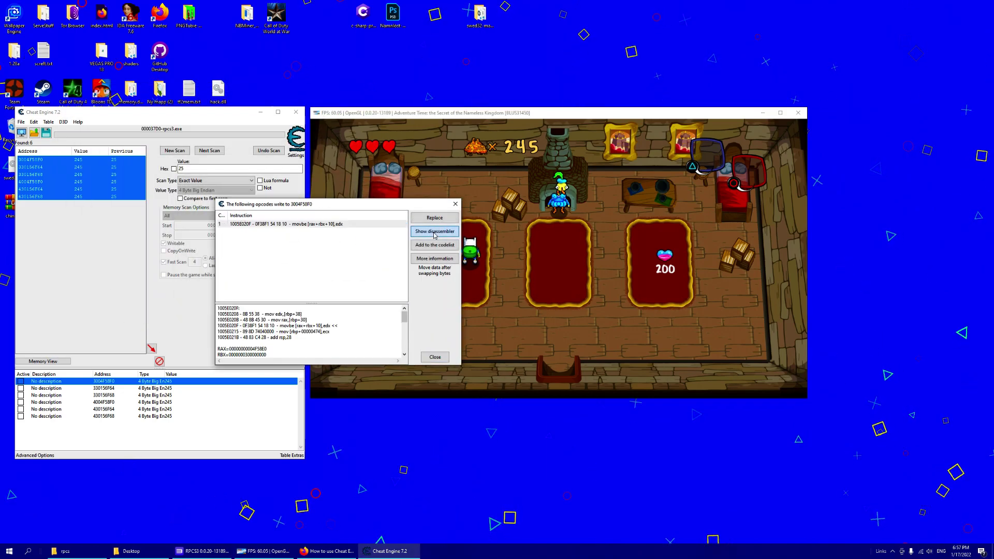
drag(427, 147, 652, 223)
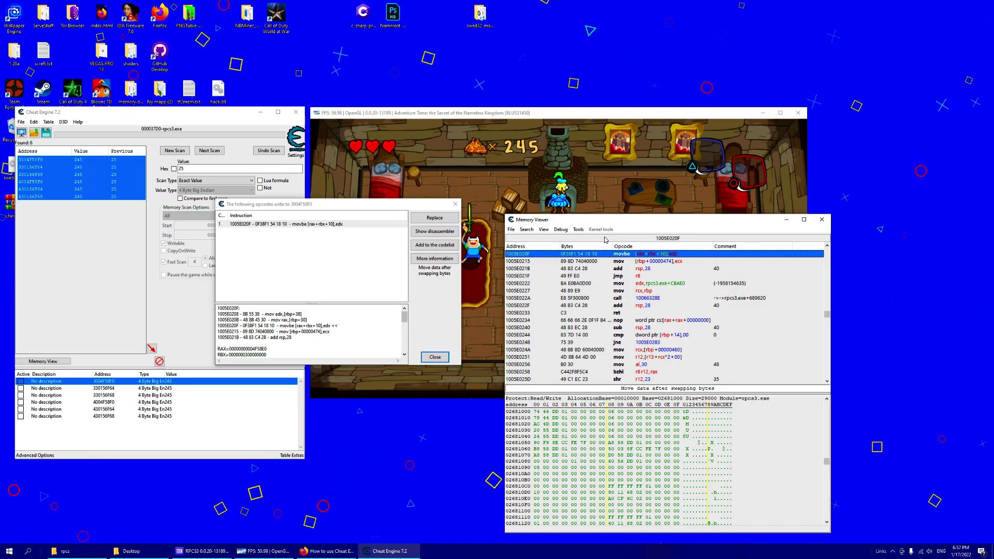
mouse_move(628, 223)
mouse_down()
mouse_move(548, 217)
mouse_move(576, 273)
mouse_move(574, 218)
mouse_move(636, 234)
mouse_up()
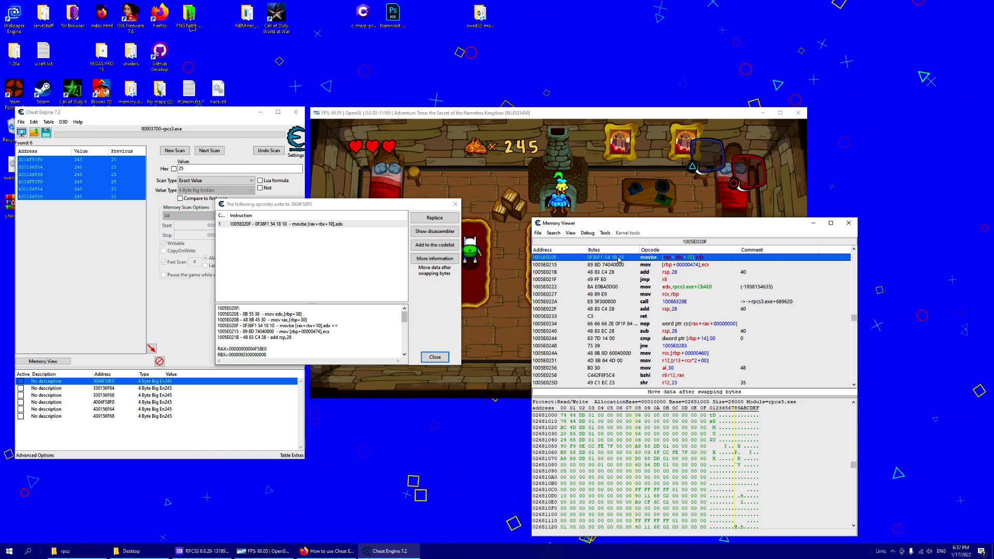
Step: Copy only the bytes, without the address, of the movbe instruction at 1005E020F
right_click(619, 259)
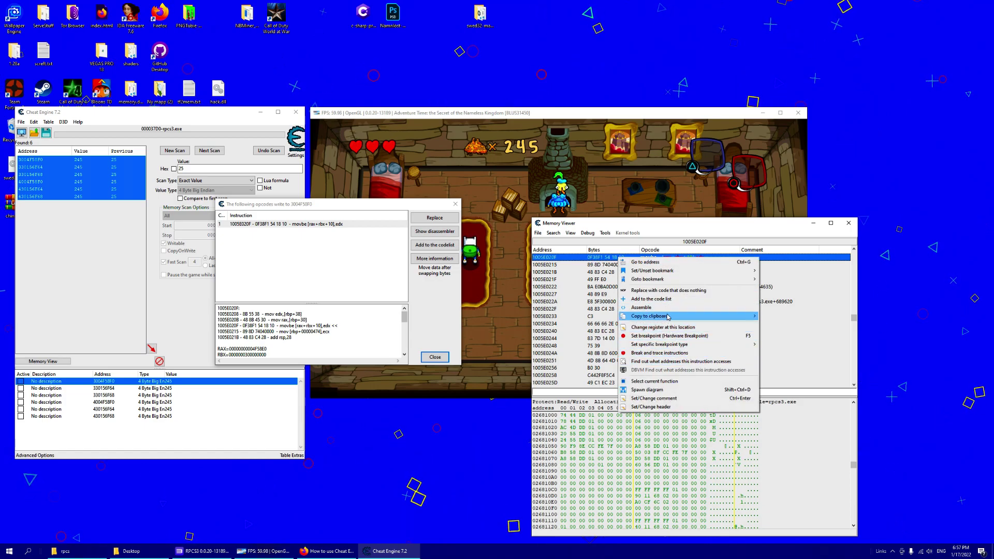
mouse_move(668, 317)
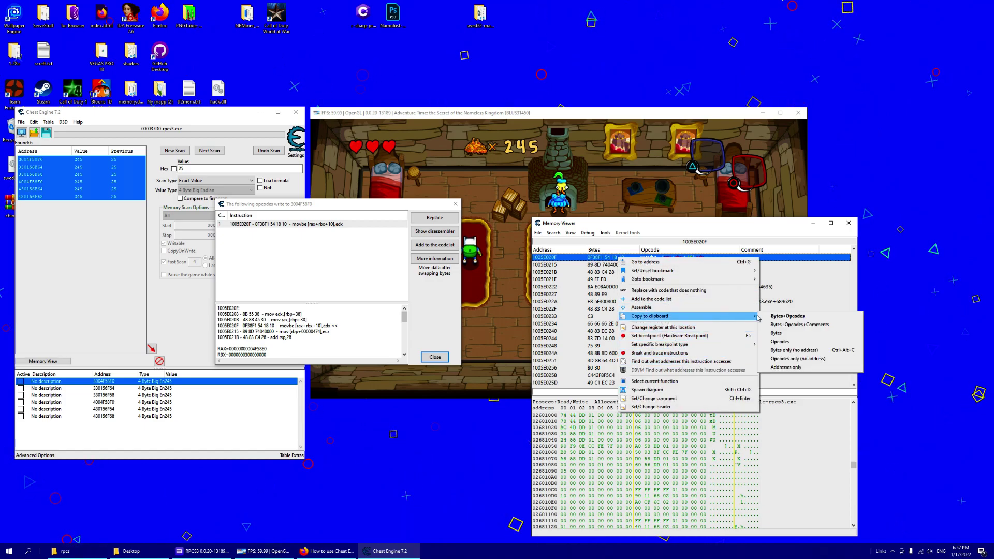
click(801, 352)
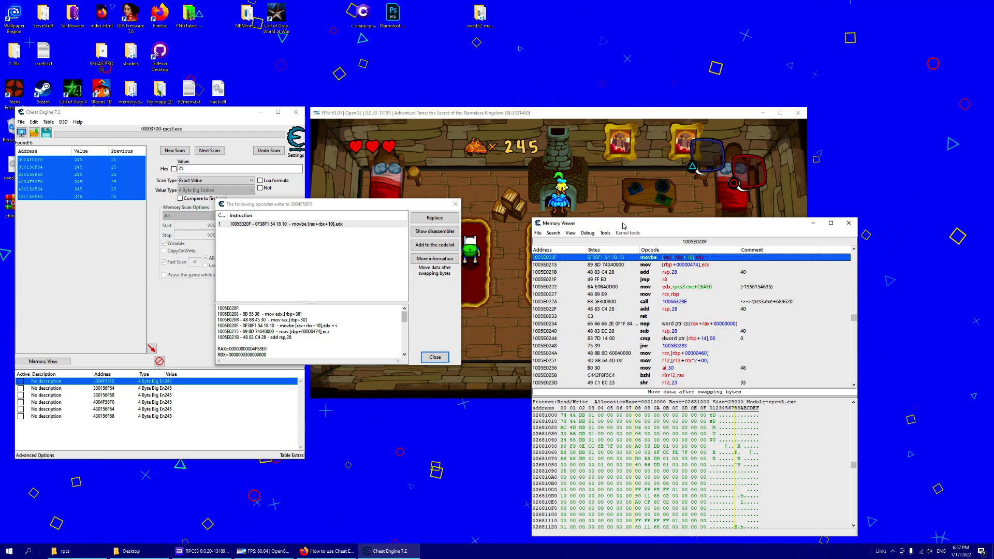
drag(624, 226, 709, 231)
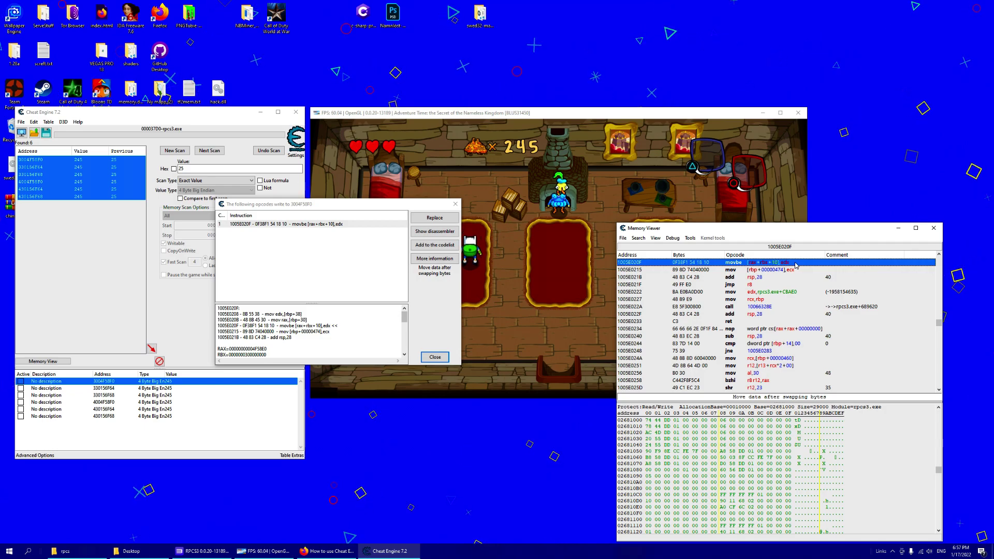
Step: Move the Memory Viewer closer to the opcode window and replace the movbe instruction at 1005E020F with code that does nothing
drag(794, 234, 768, 198)
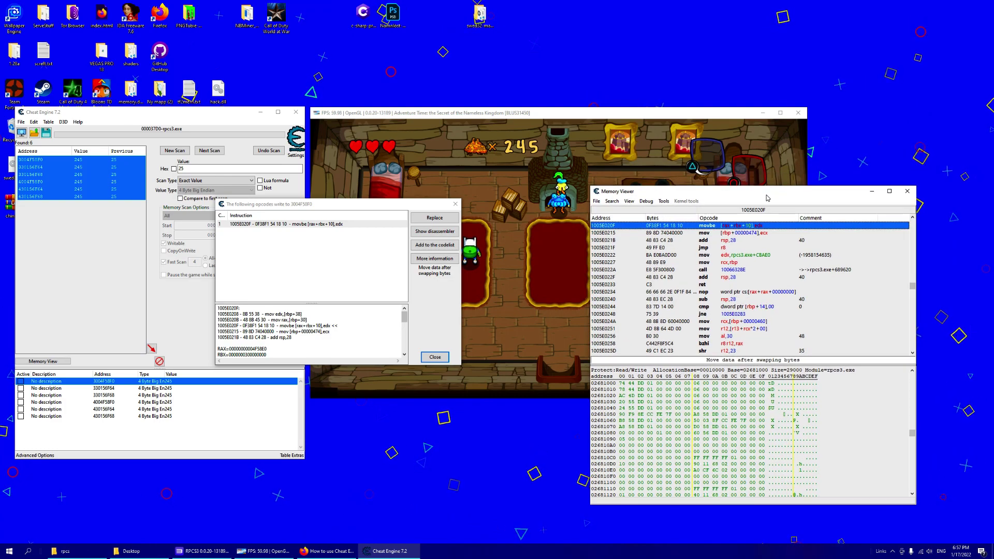
right_click(715, 225)
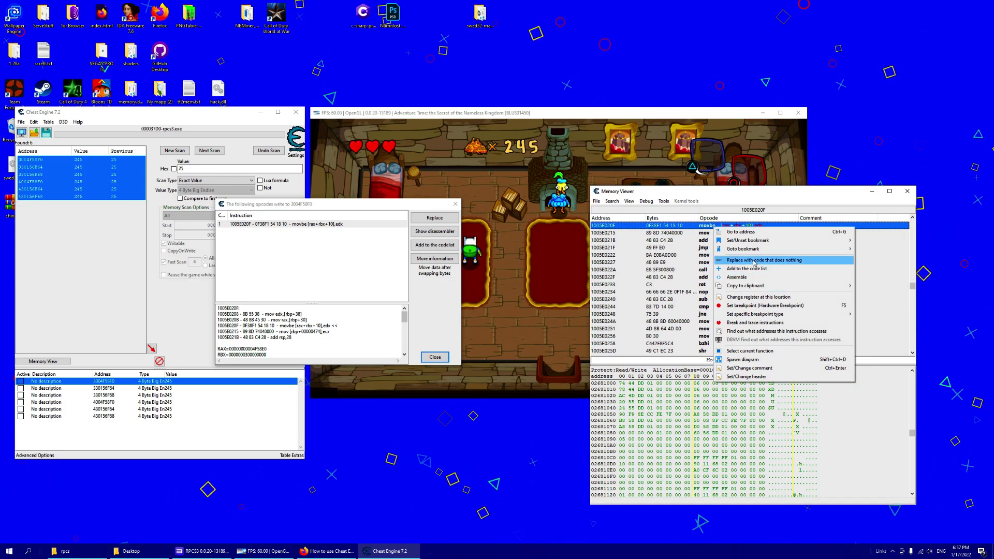
click(736, 260)
click(486, 290)
Step: Return to the game and buy the Thump Shard priced at 200 to test the disabled write instruction
click(515, 273)
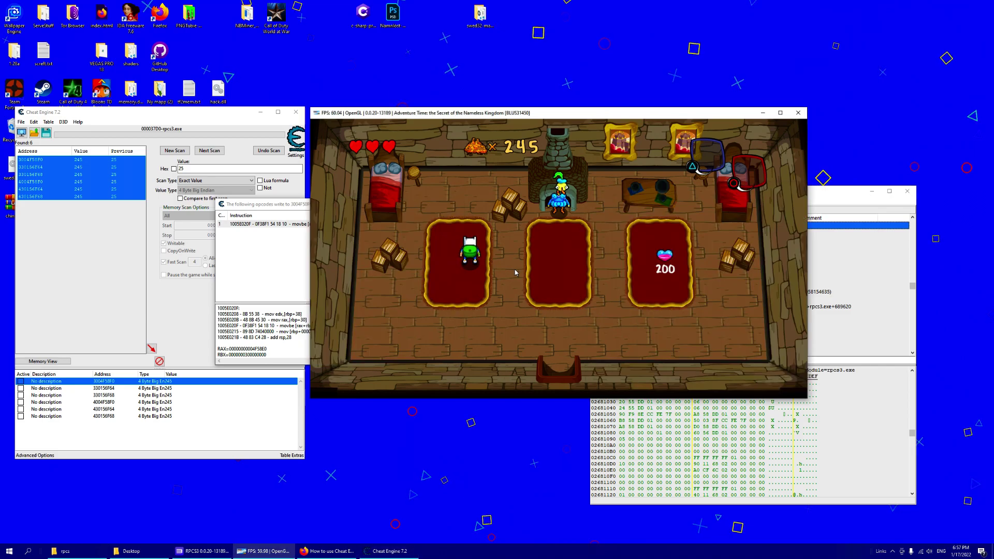
key(d)
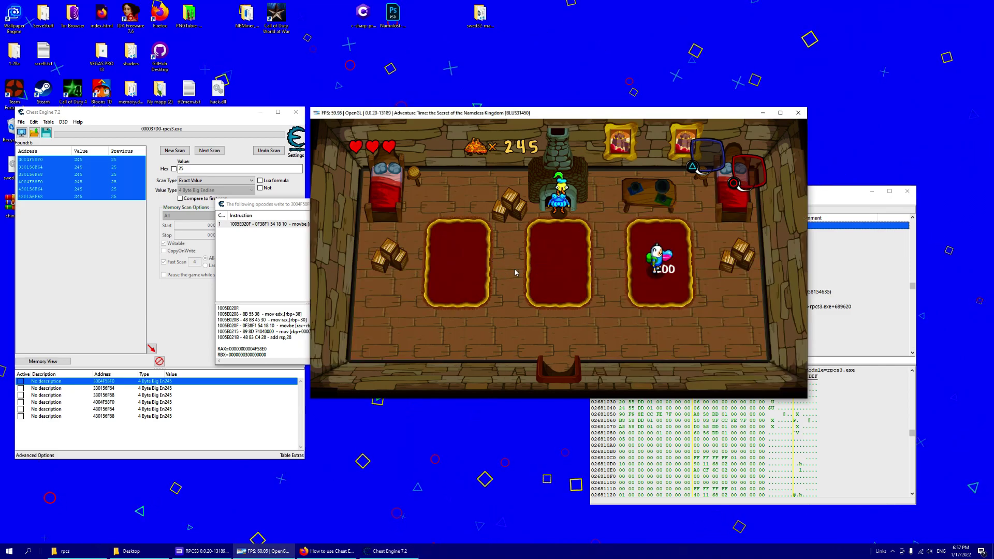
key(s)
key(w)
key(x)
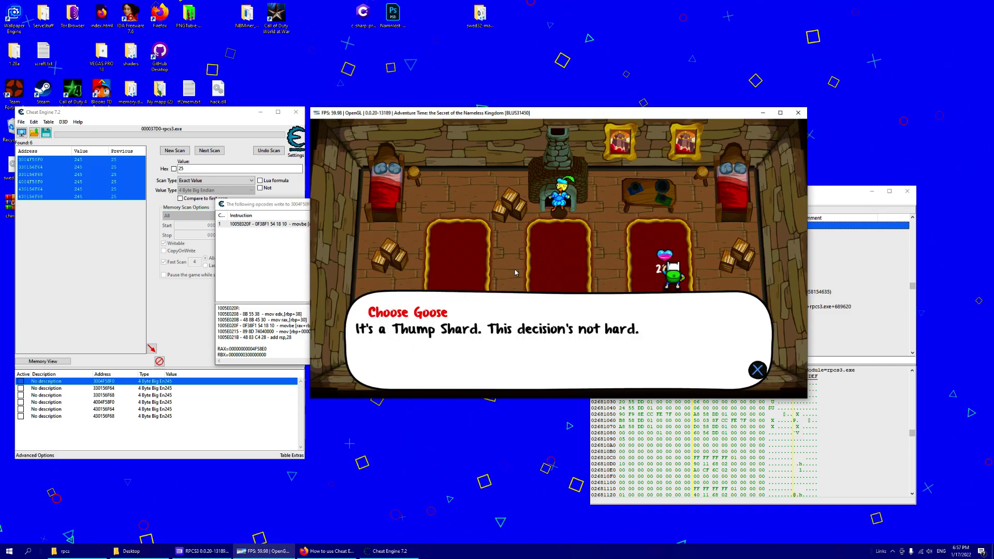
key(x)
key(x)
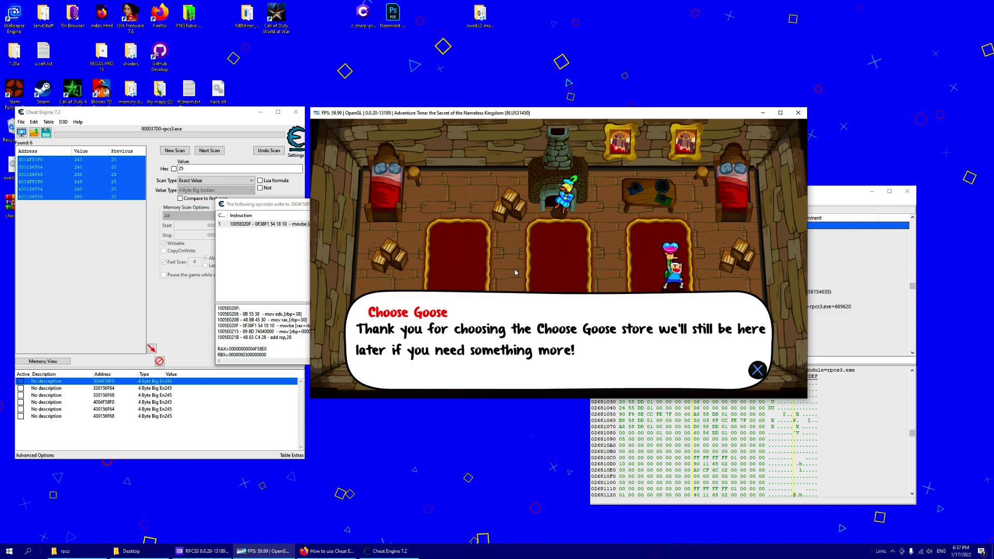
key(x)
Step: Leave the Choose Goose store and walk the character to the cluster of bushes outside
key(a)
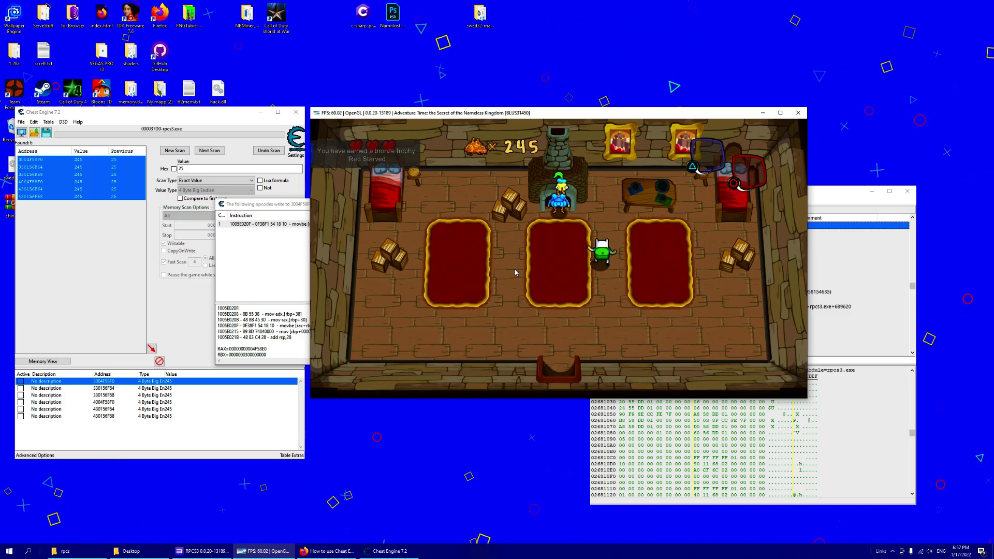
key(s)
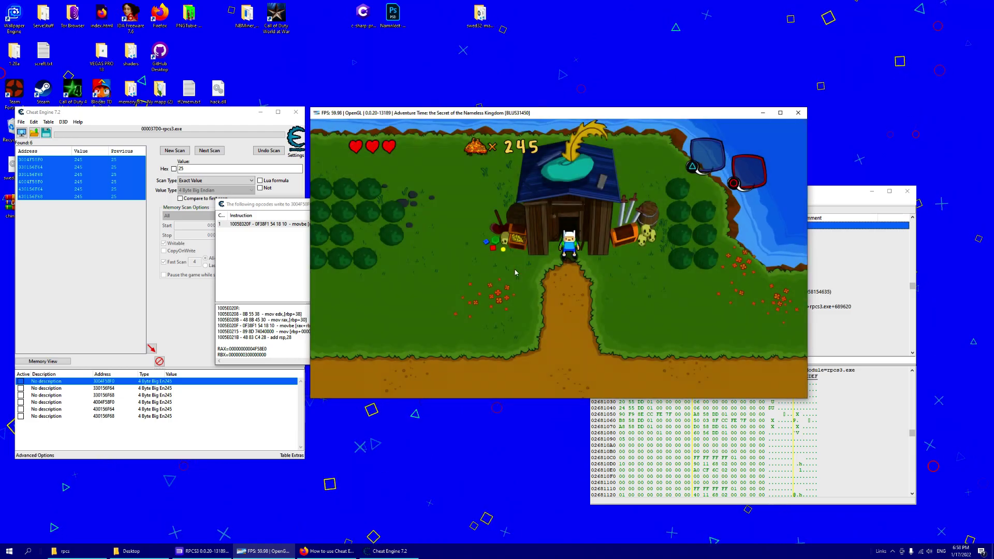
key(s)
key(a)
key(w)
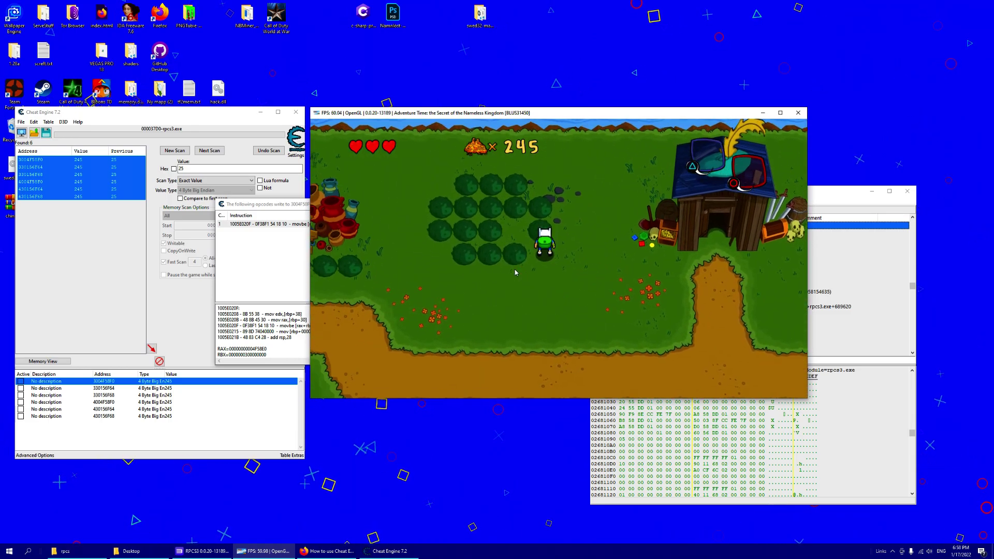
Step: Slash through the cluster of bushes beside the store, working through the group one after another
key(a)
key(x)
key(w)
key(x)
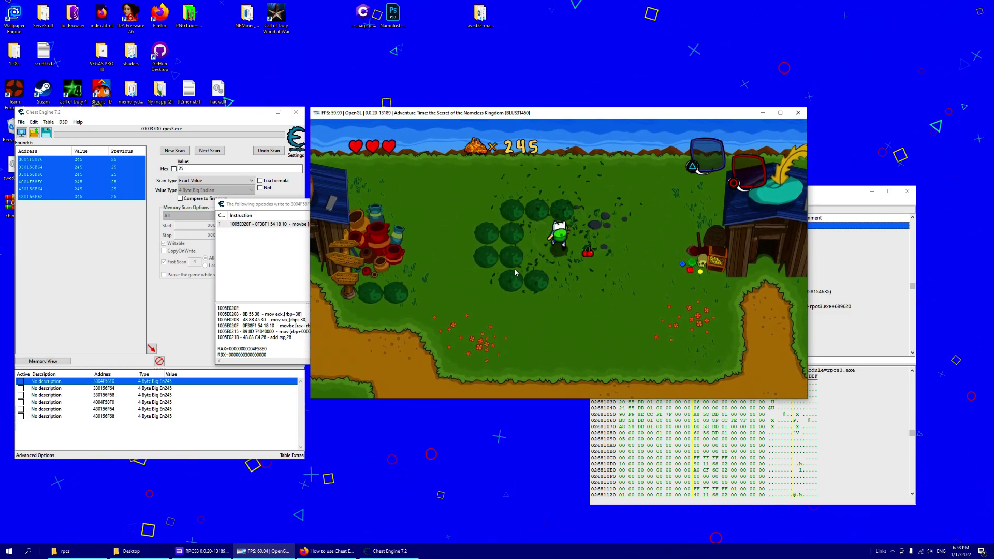
key(x)
key(a)
key(w)
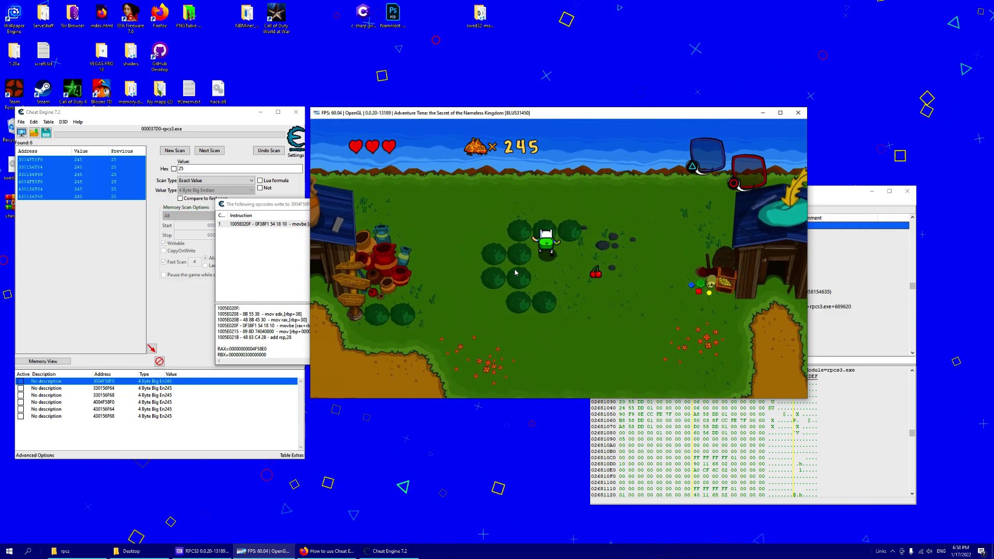
key(x)
key(a)
key(s)
key(x)
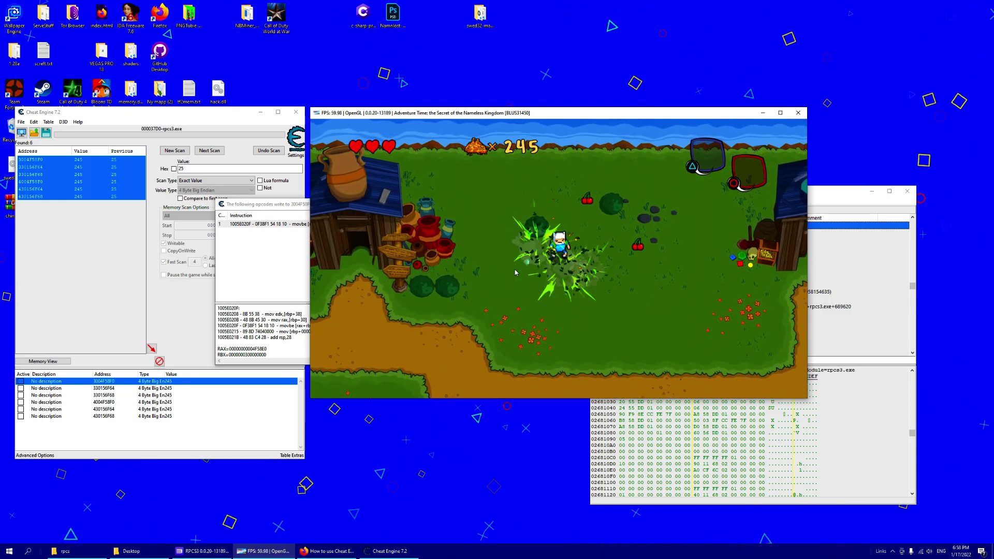